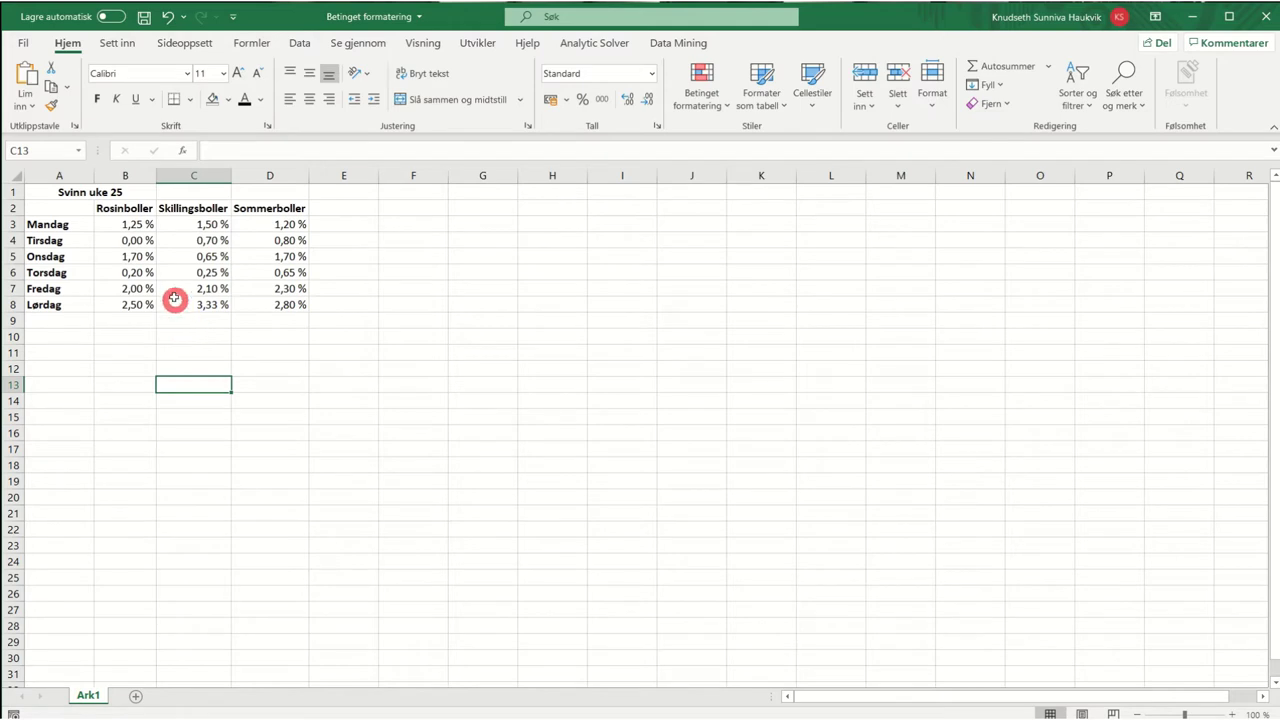
# Highlight values in B3:D8 greater than 2% with "Lyserødt fyll med mørk rød tekst" conditional formatting.
pyautogui.moveTo(113, 224); pyautogui.dragTo(304, 304)
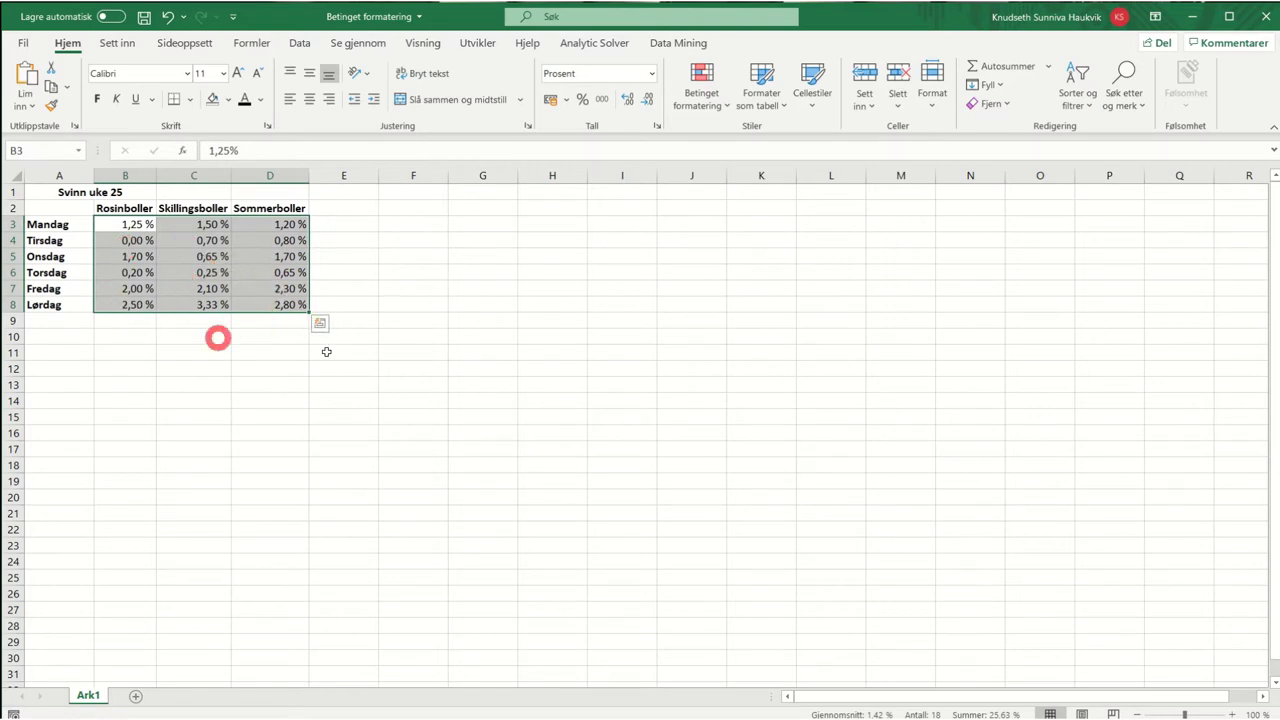
pyautogui.click(703, 110)
pyautogui.moveTo(733, 143)
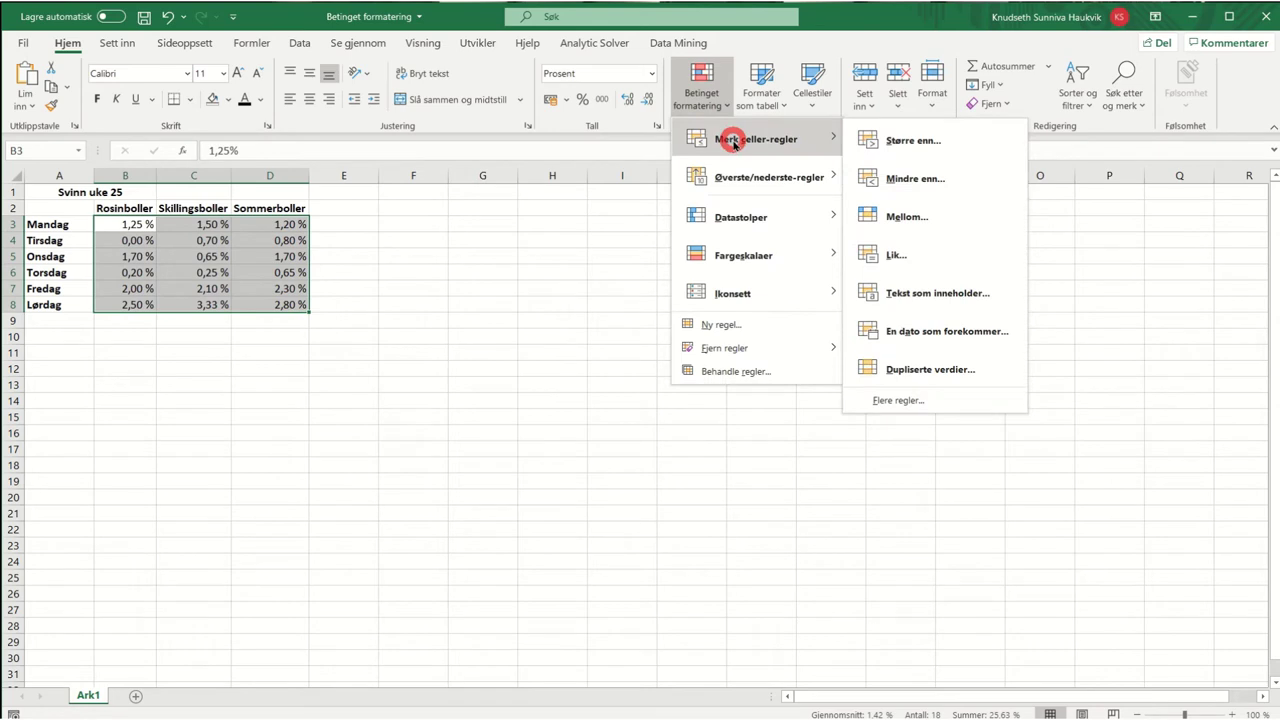
pyautogui.click(913, 140)
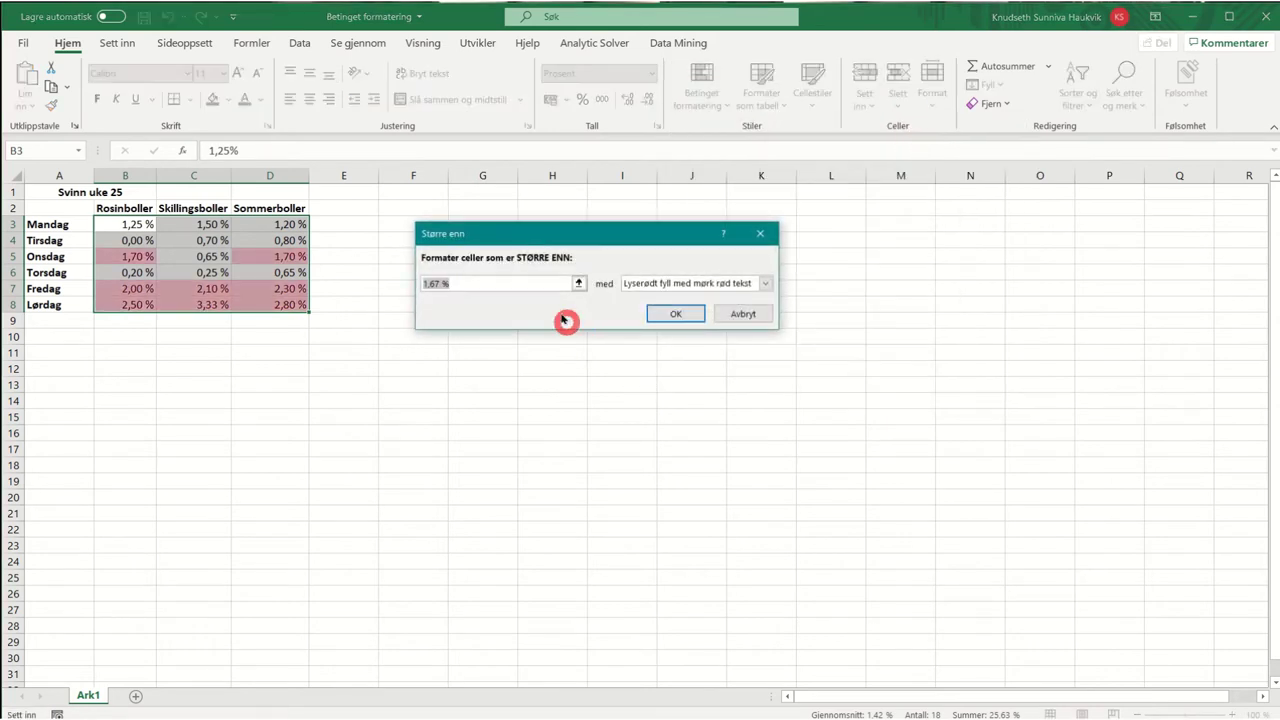
pyautogui.write('2%')
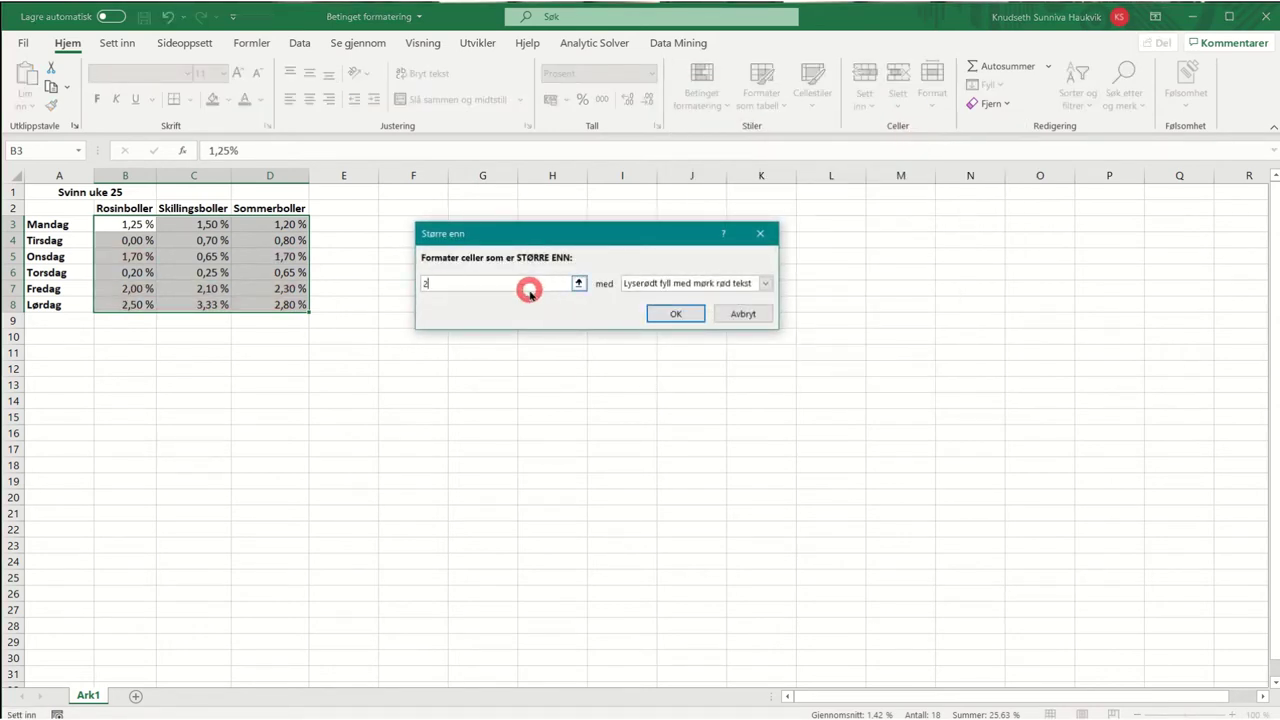
pyautogui.click(686, 312)
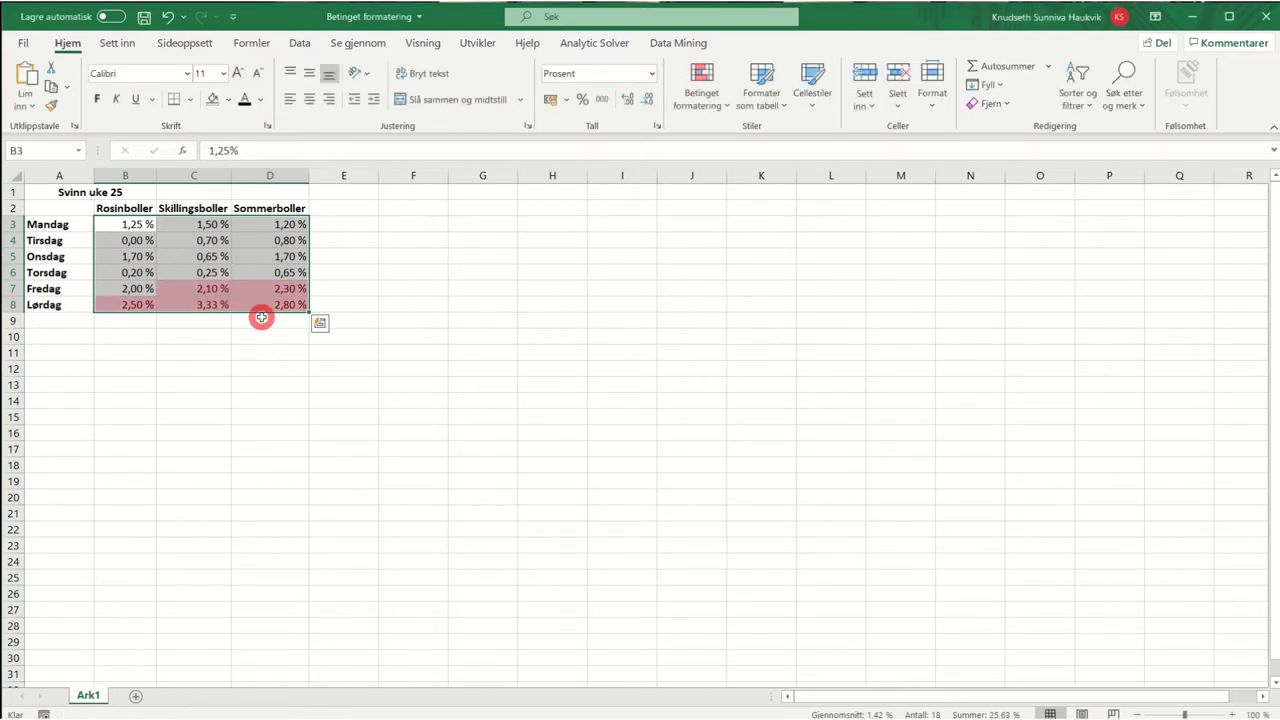
# Highlight values in B3:D8 less than 1% with "Grønt fyll med mørk grønn tekst" conditional formatting.
pyautogui.click(700, 95)
pyautogui.click(729, 136)
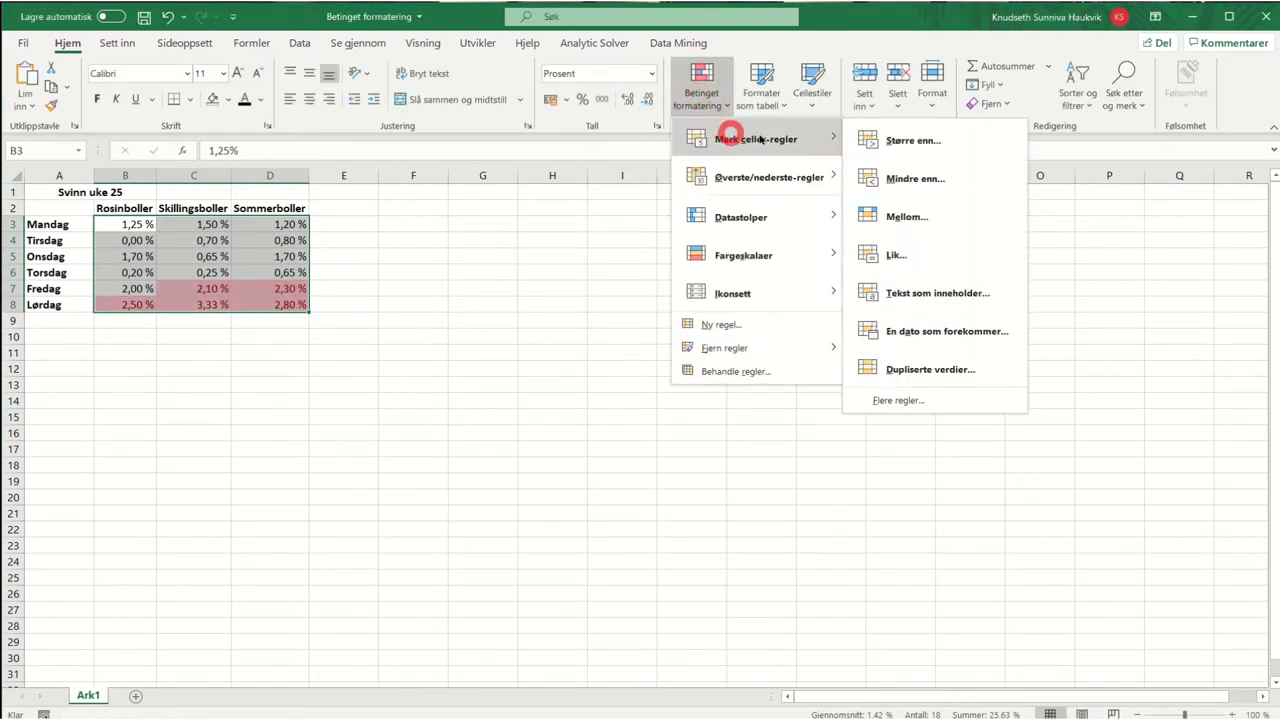
pyautogui.click(909, 174)
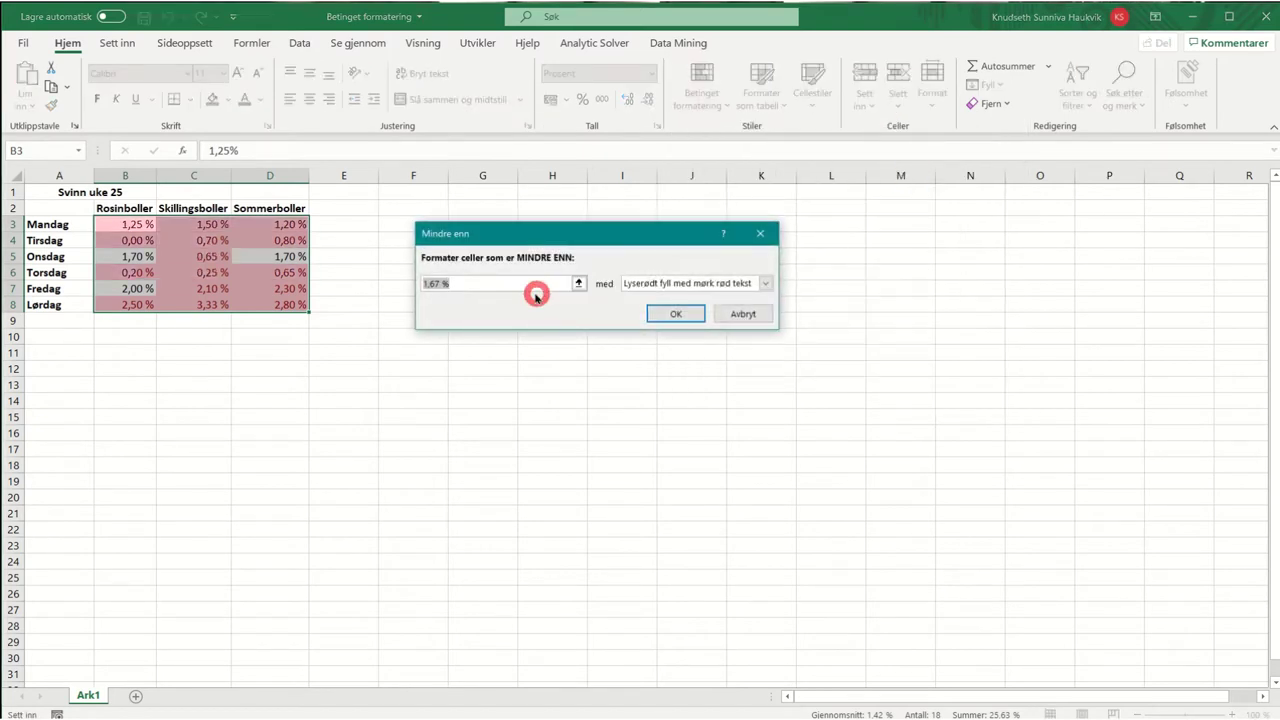
pyautogui.write('1%')
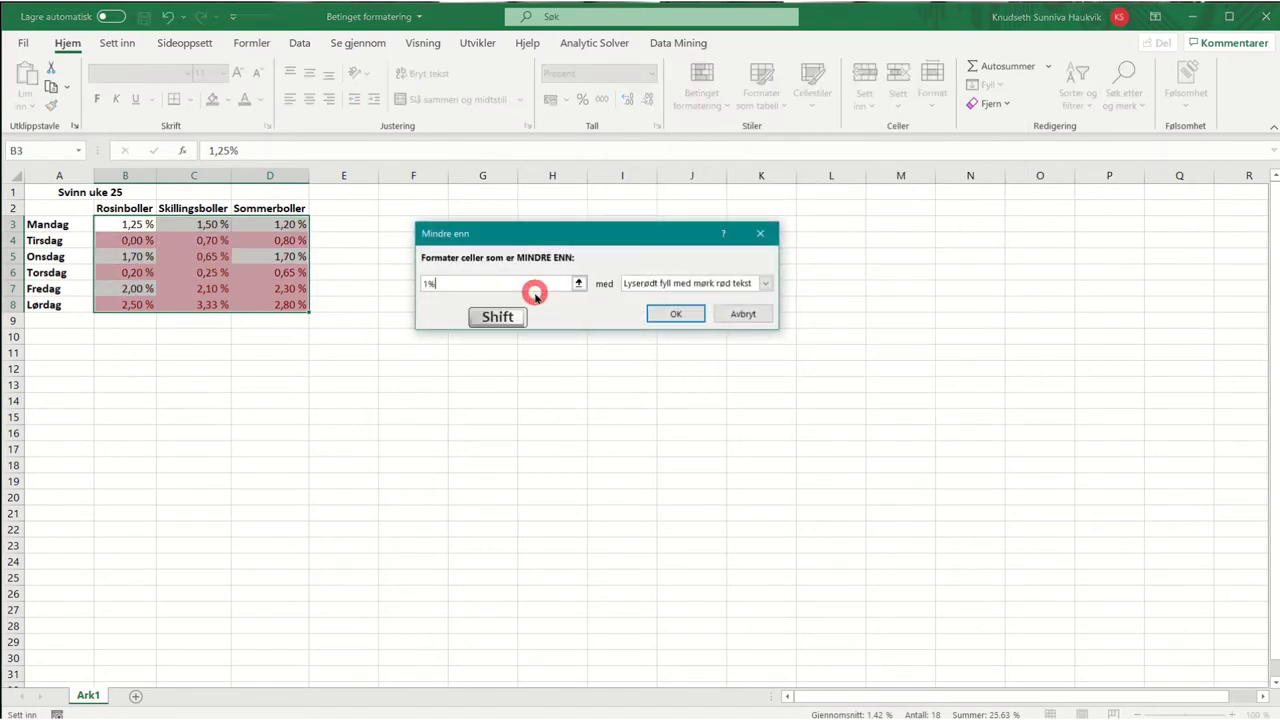
pyautogui.click(666, 286)
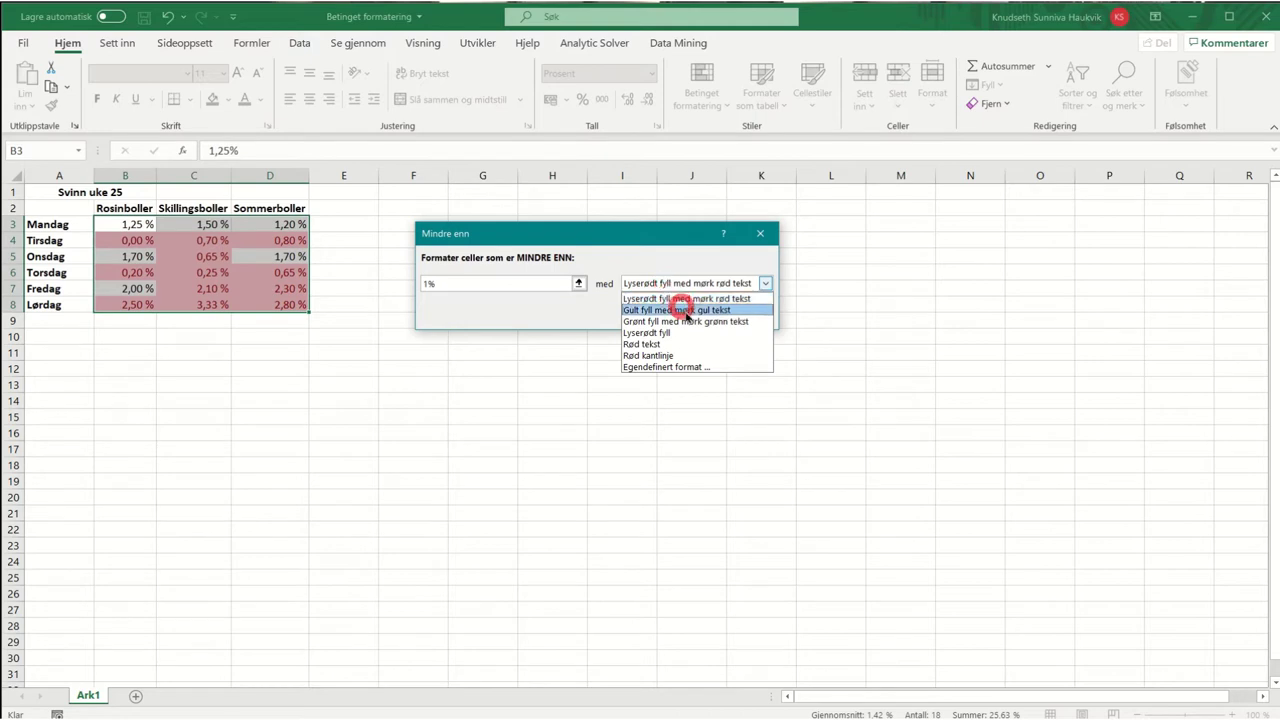
pyautogui.click(688, 324)
pyautogui.click(677, 317)
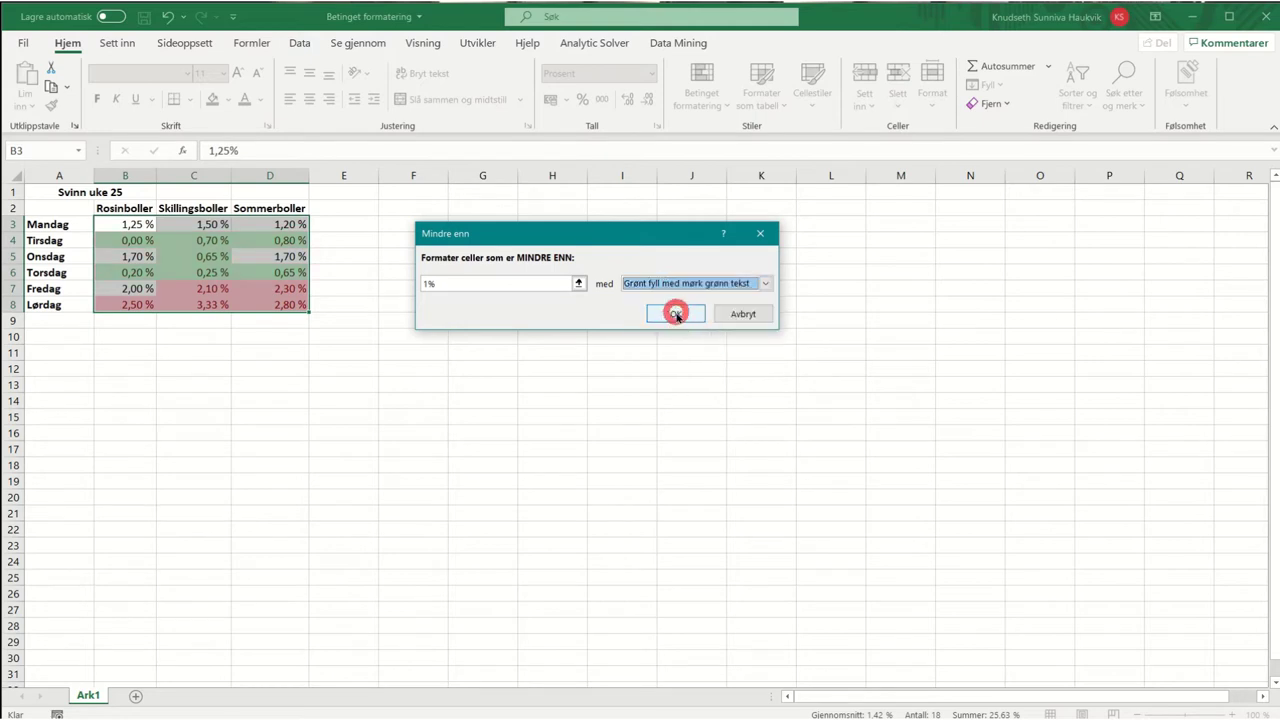
# Highlight values in B3:D8 between 1% and 2% with "Gult fyll med mørk gul tekst" conditional formatting, and deselect the range.
pyautogui.click(699, 100)
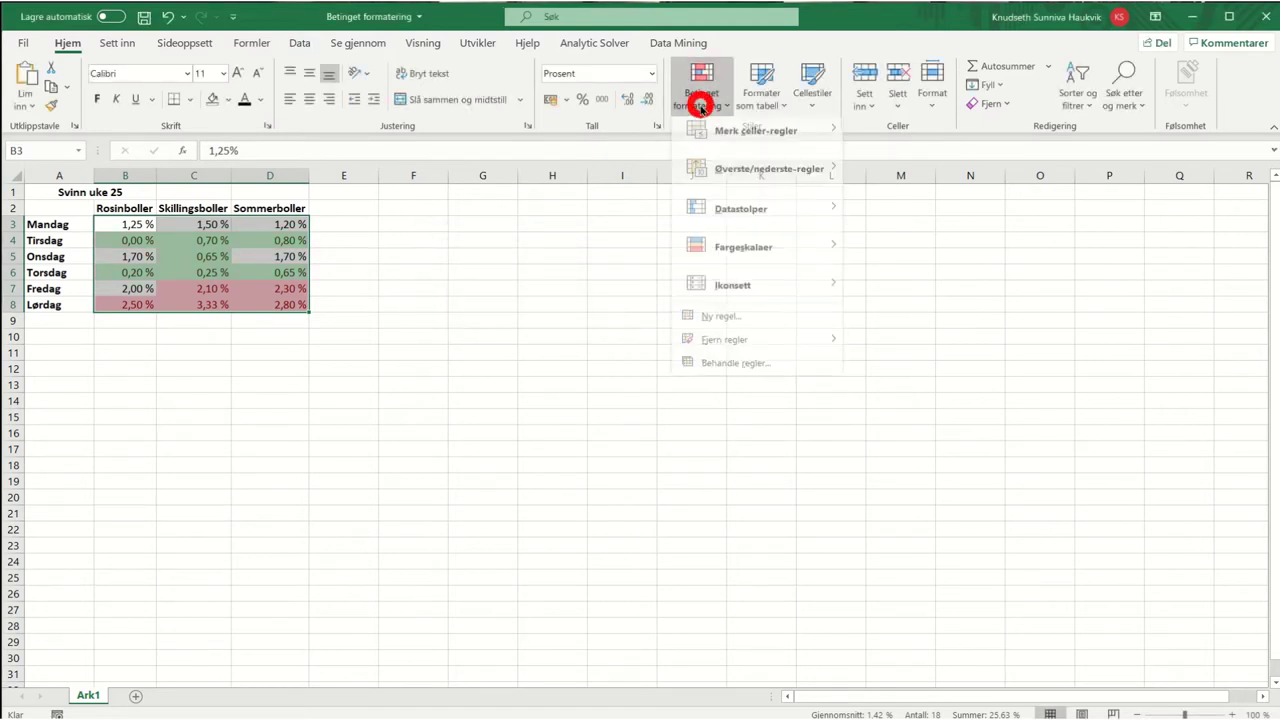
pyautogui.moveTo(724, 128)
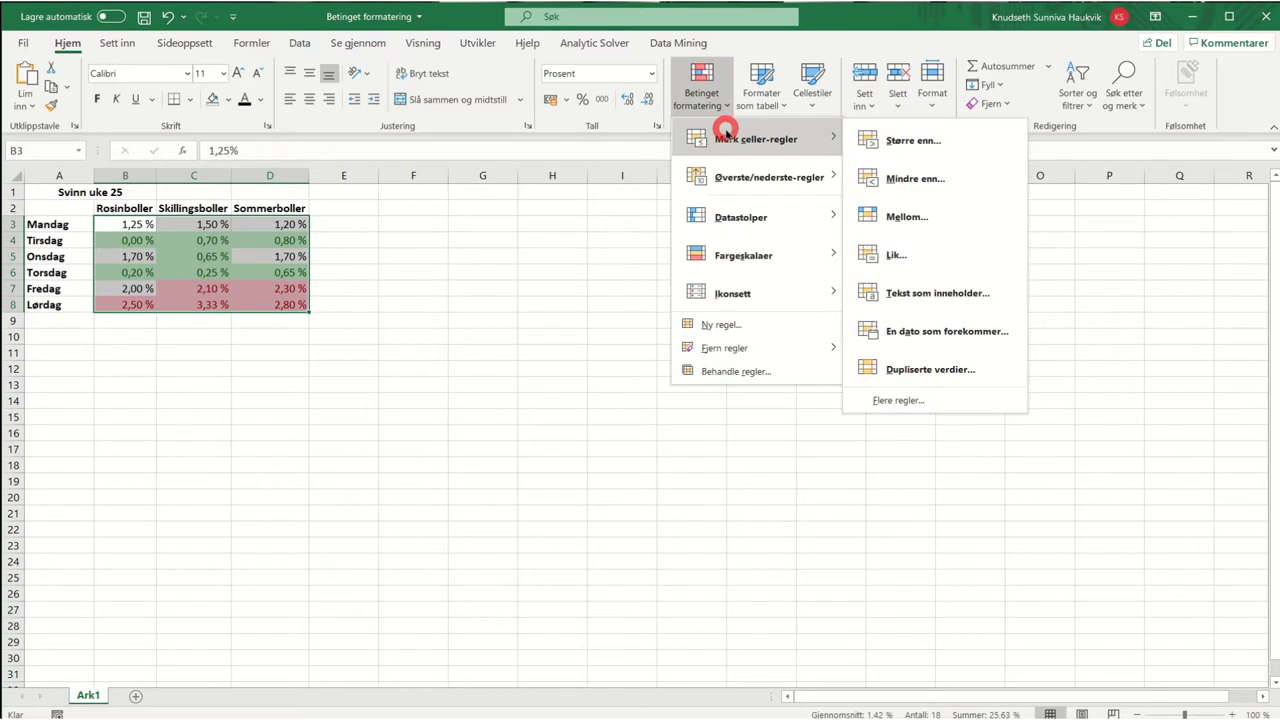
pyautogui.click(903, 212)
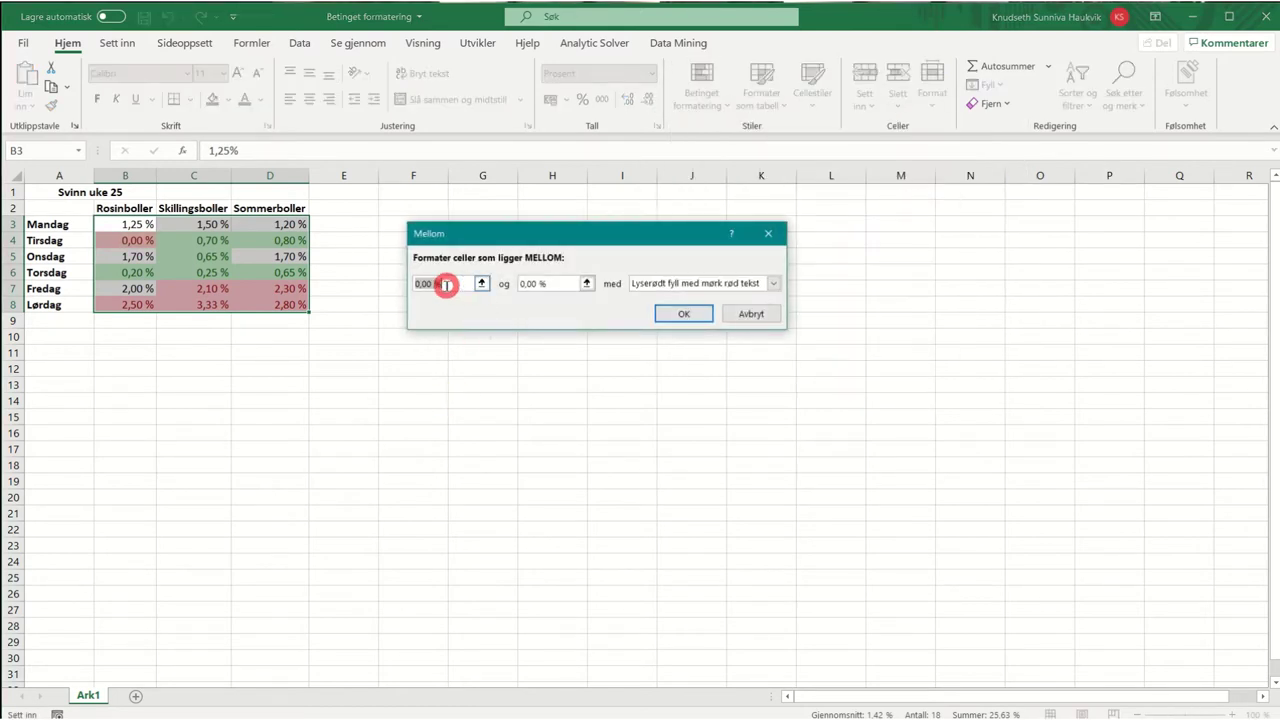
pyautogui.write('1%')
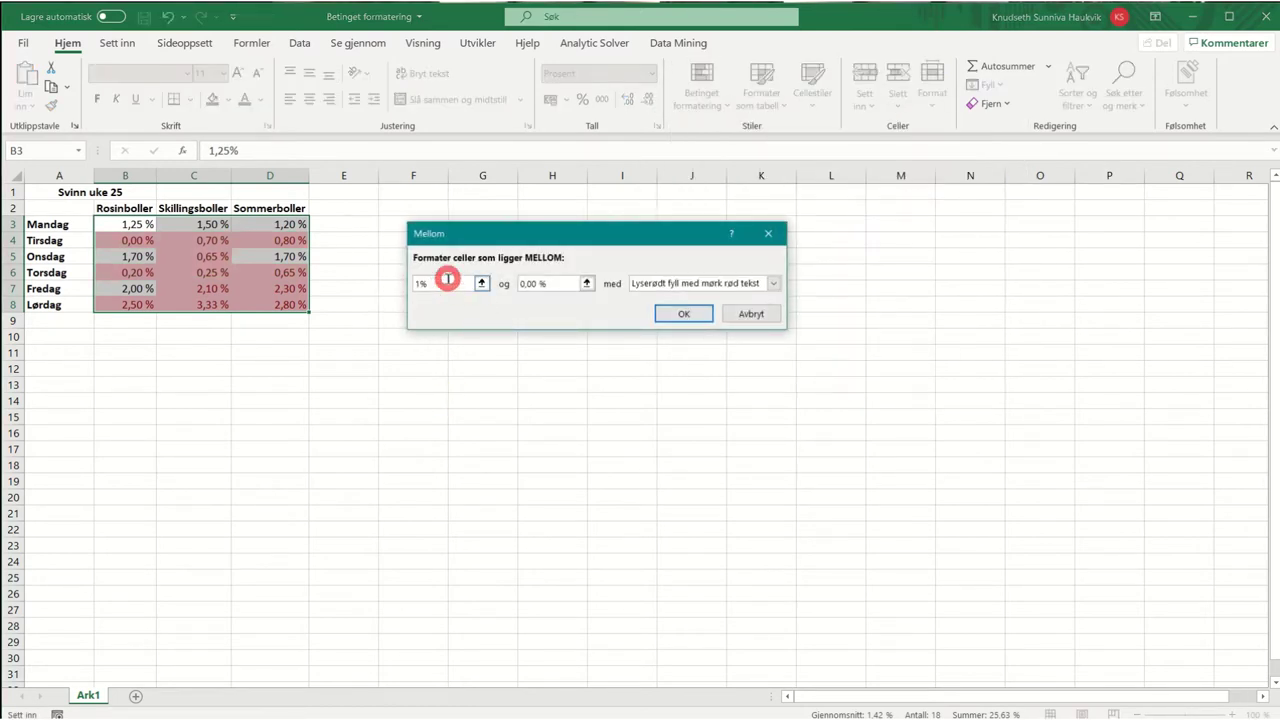
pyautogui.click(541, 286)
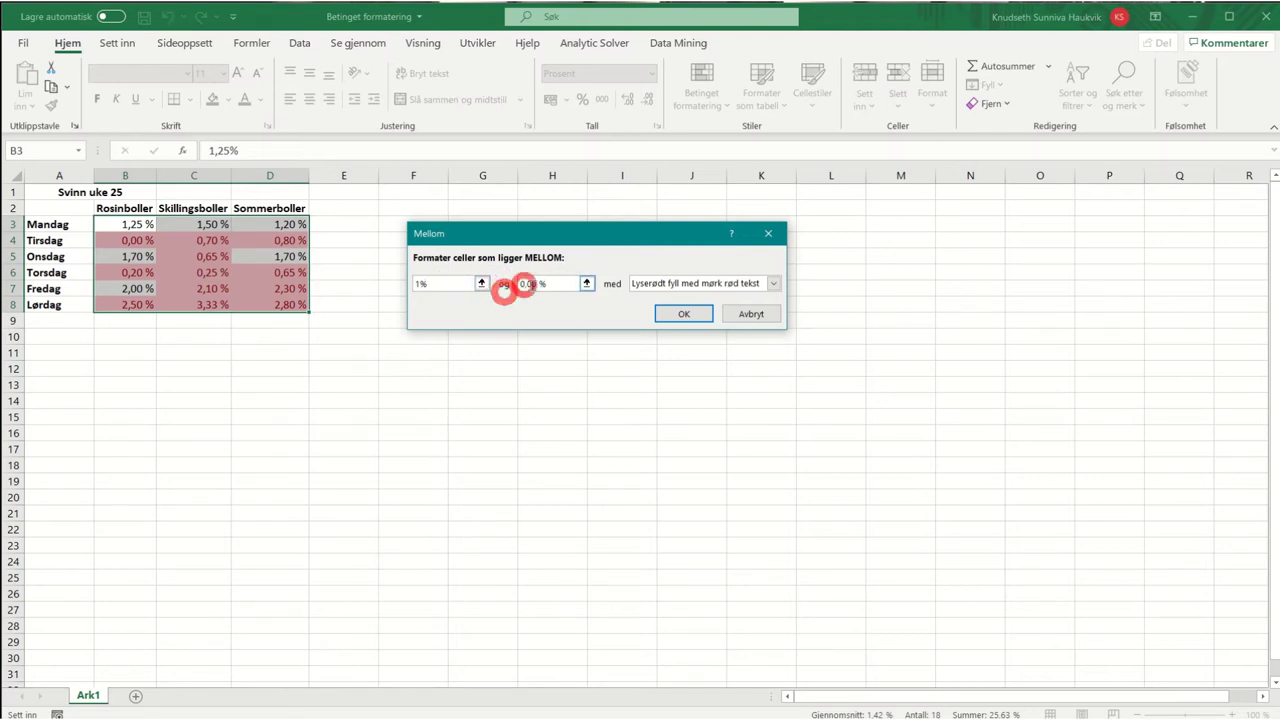
pyautogui.doubleClick(543, 285)
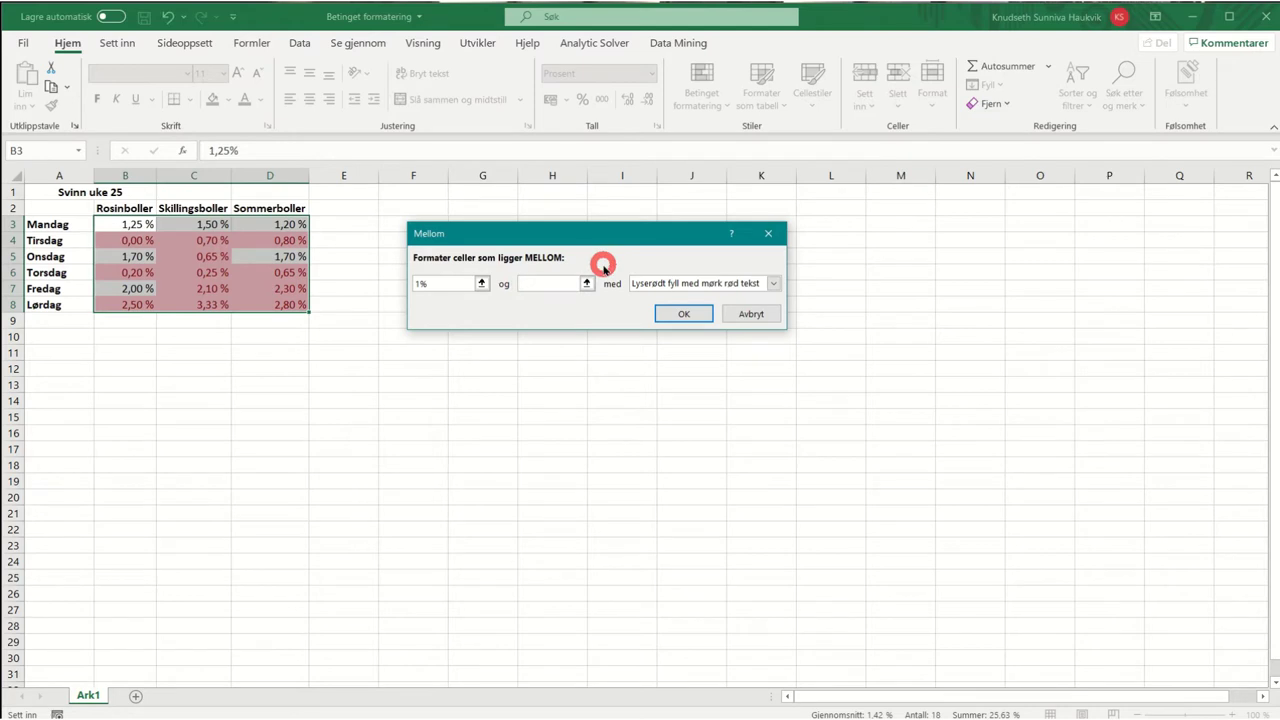
pyautogui.write('2%')
pyautogui.click(660, 283)
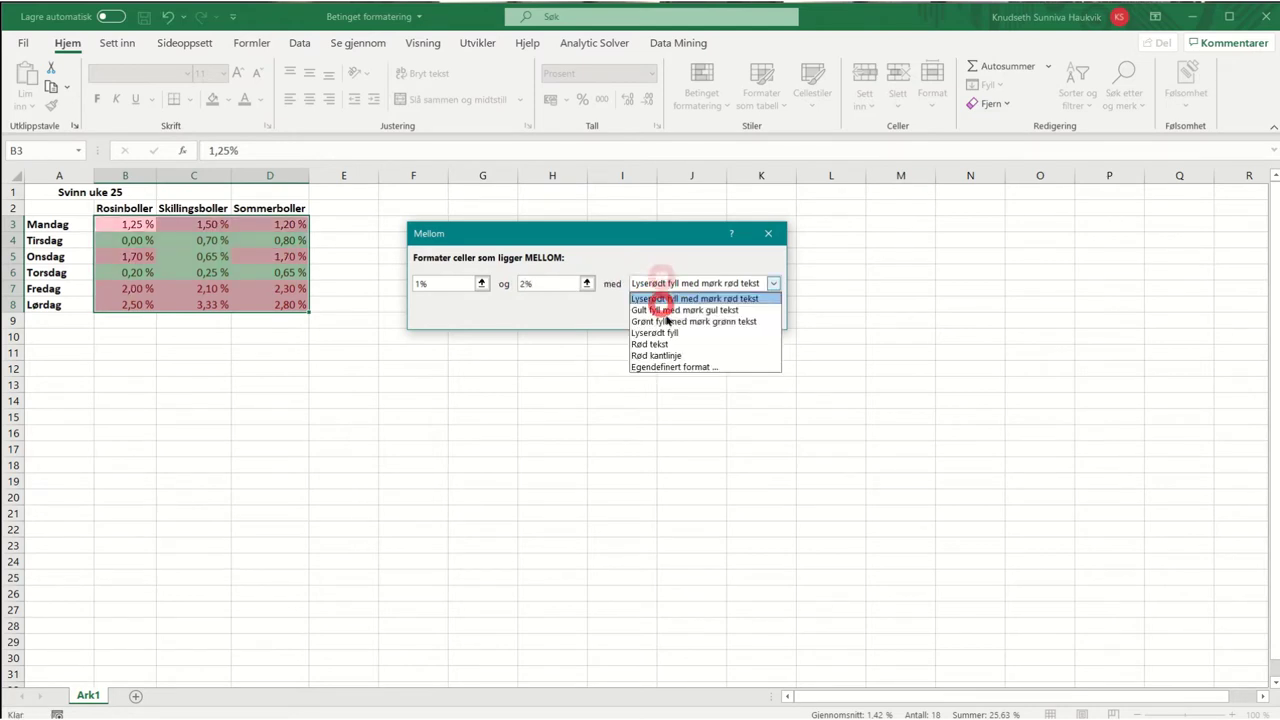
pyautogui.click(660, 310)
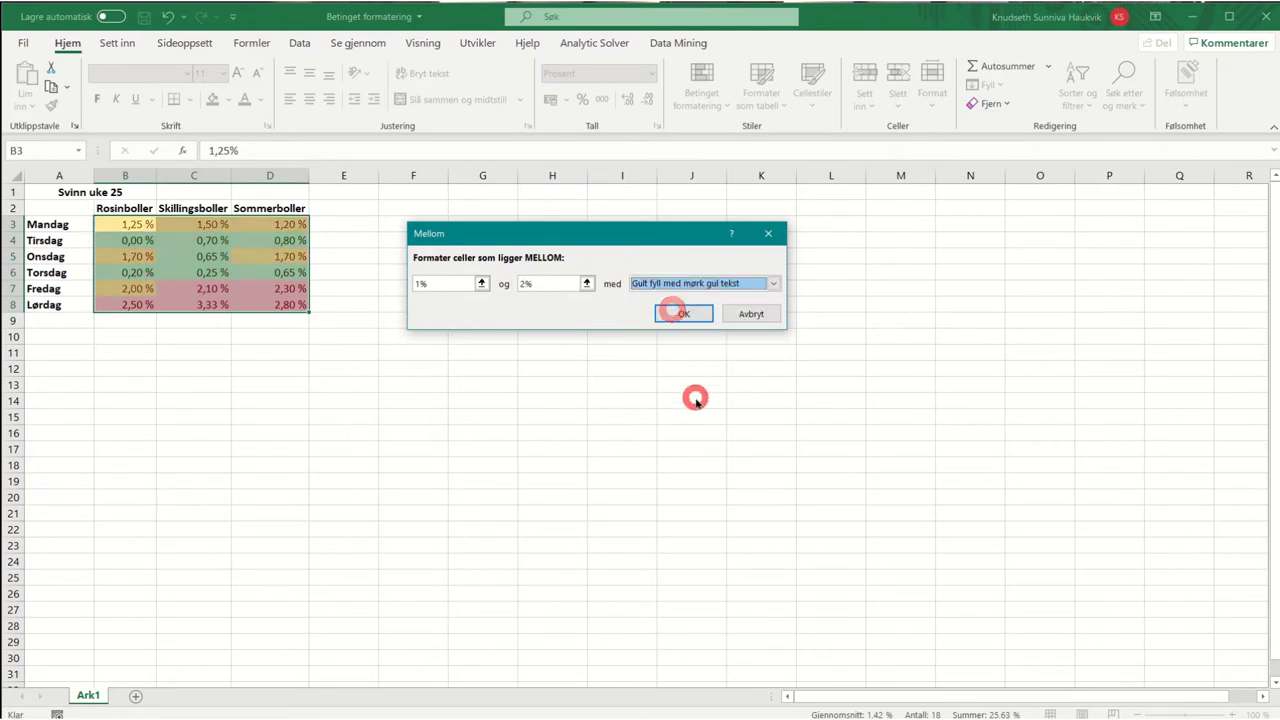
pyautogui.click(678, 314)
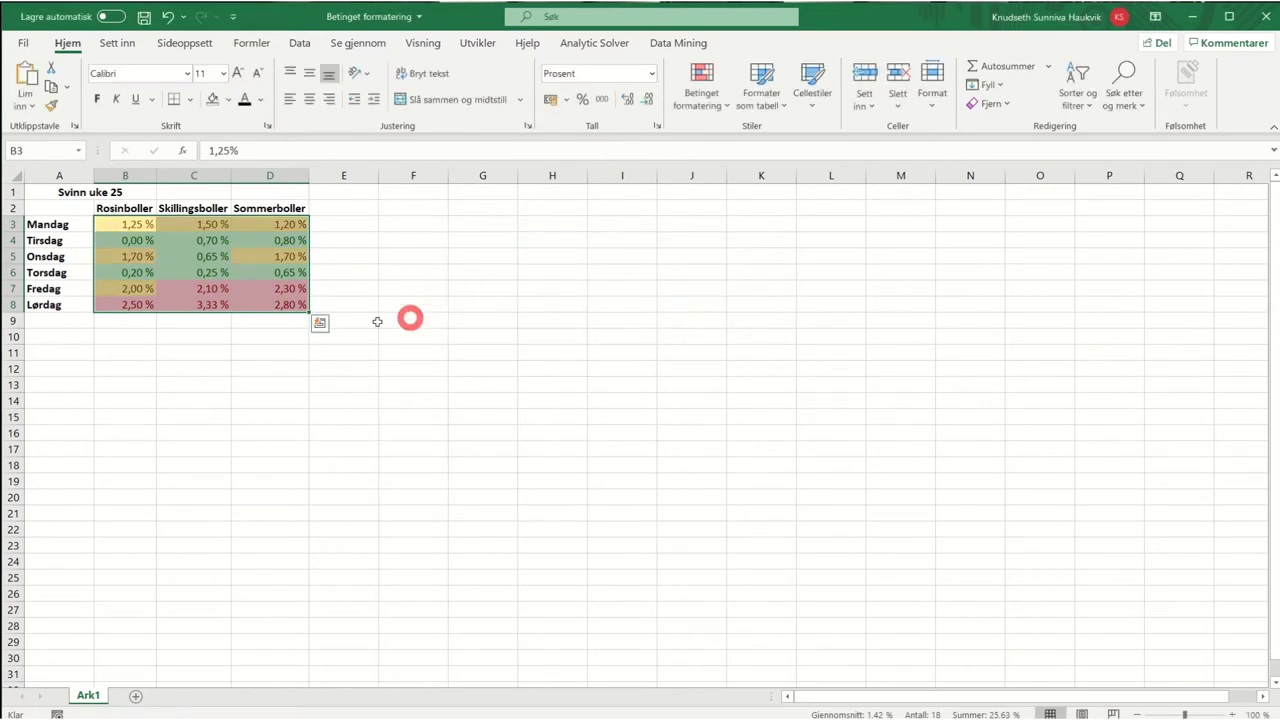
pyautogui.click(343, 350)
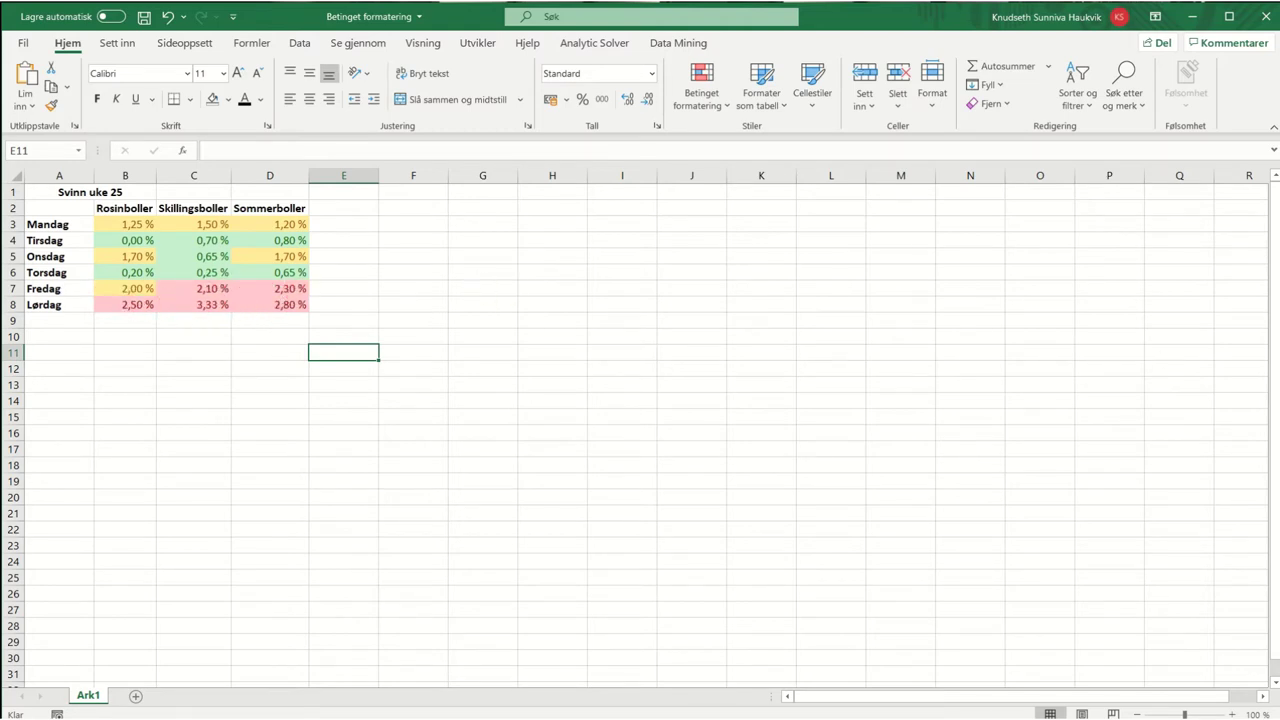
# Start a new conditional formatting rule for B3:D8 using the Ikonsett format style with reversed icon order.
pyautogui.moveTo(123, 222); pyautogui.dragTo(300, 302)
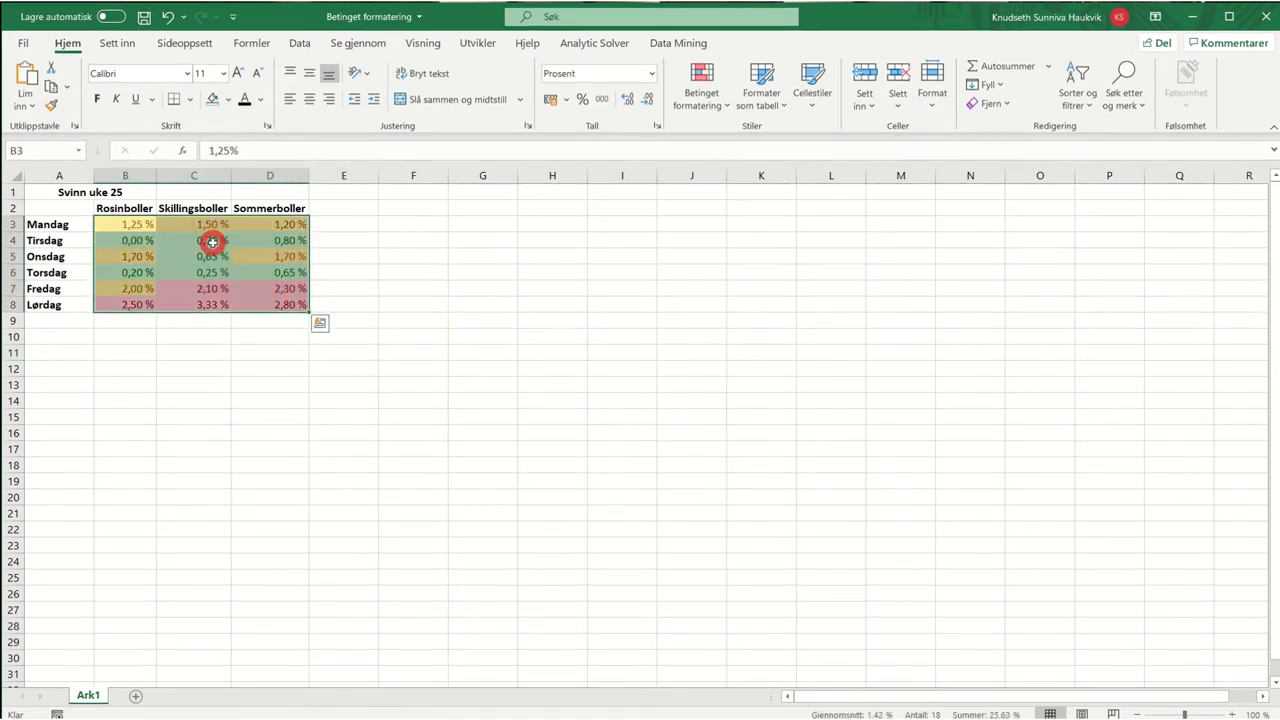
pyautogui.click(707, 106)
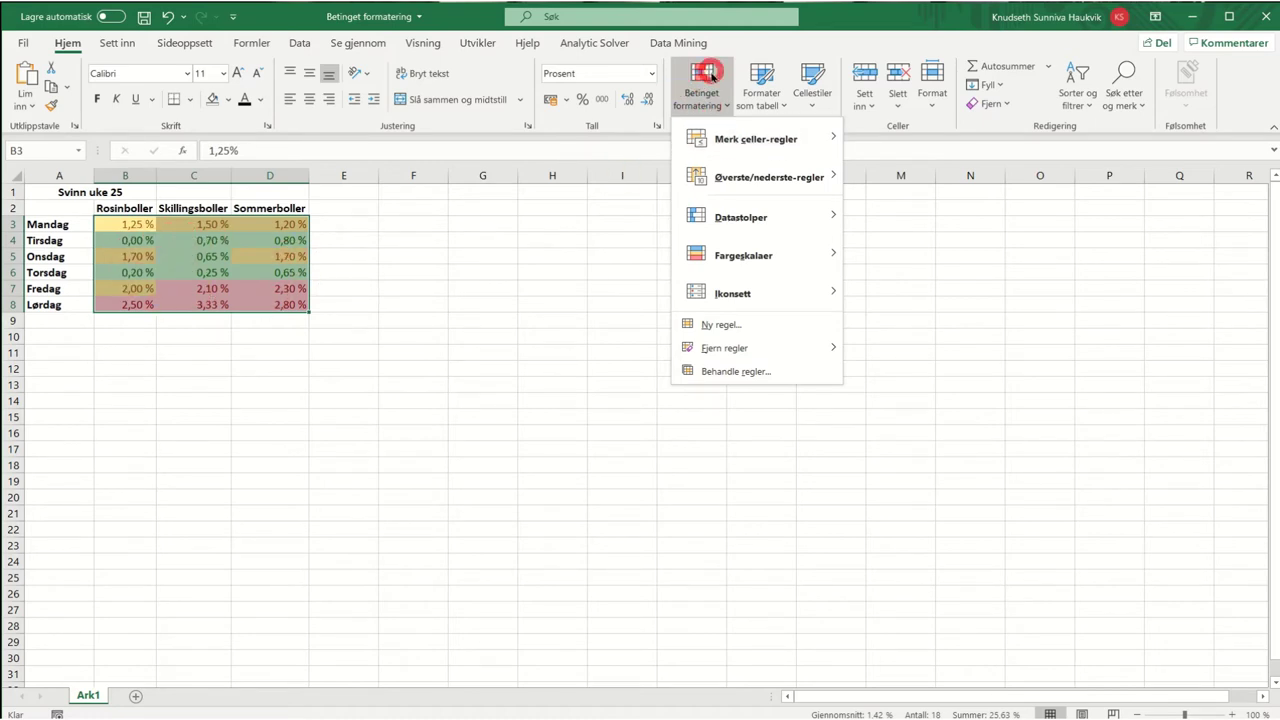
pyautogui.click(761, 326)
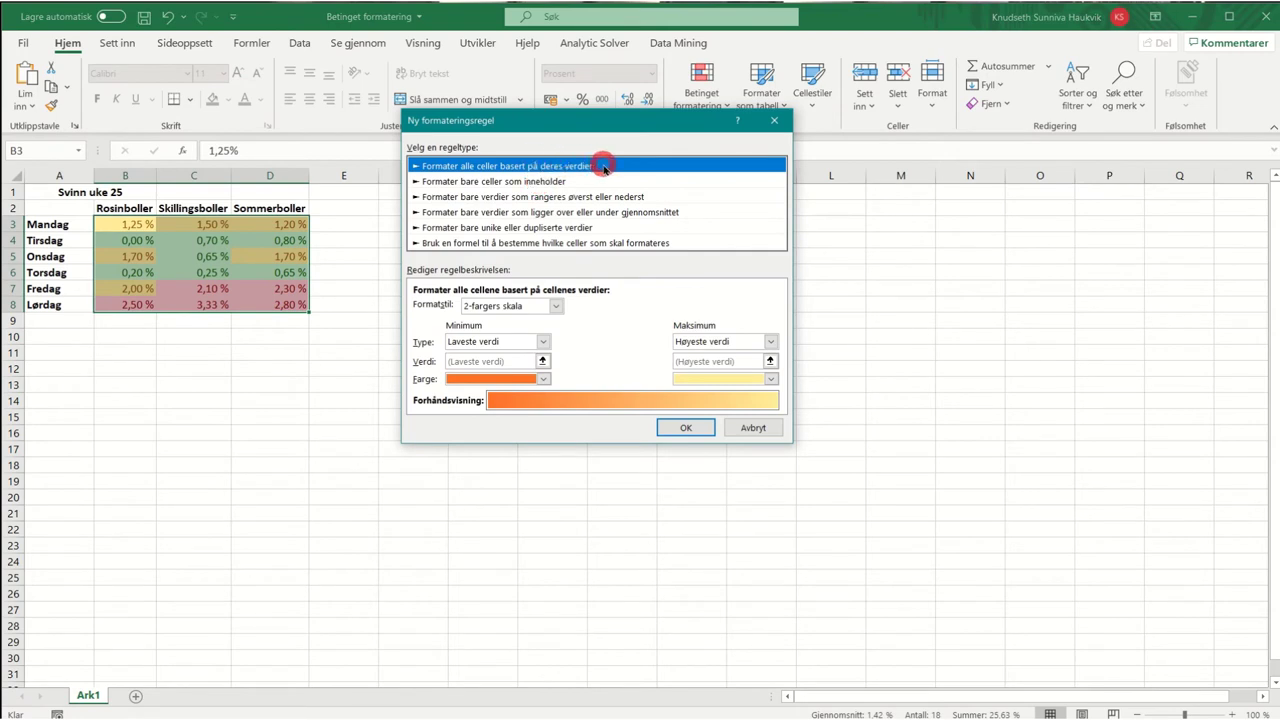
pyautogui.click(552, 306)
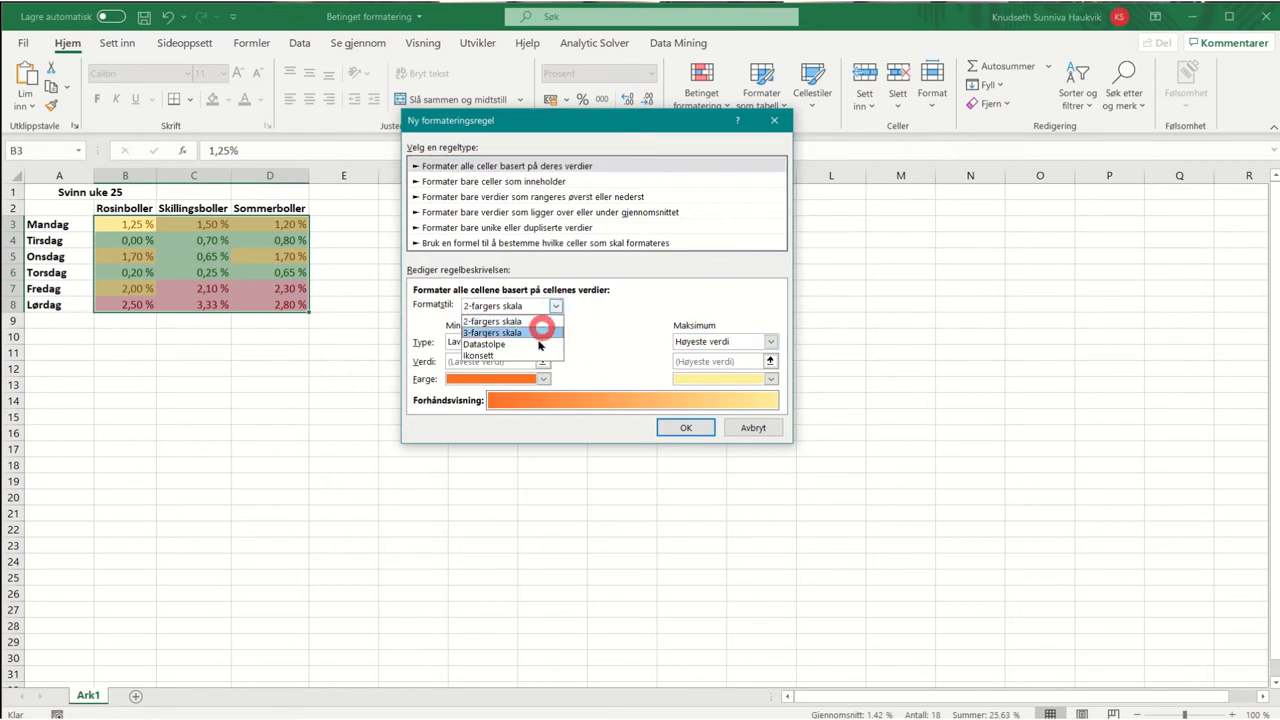
pyautogui.click(530, 354)
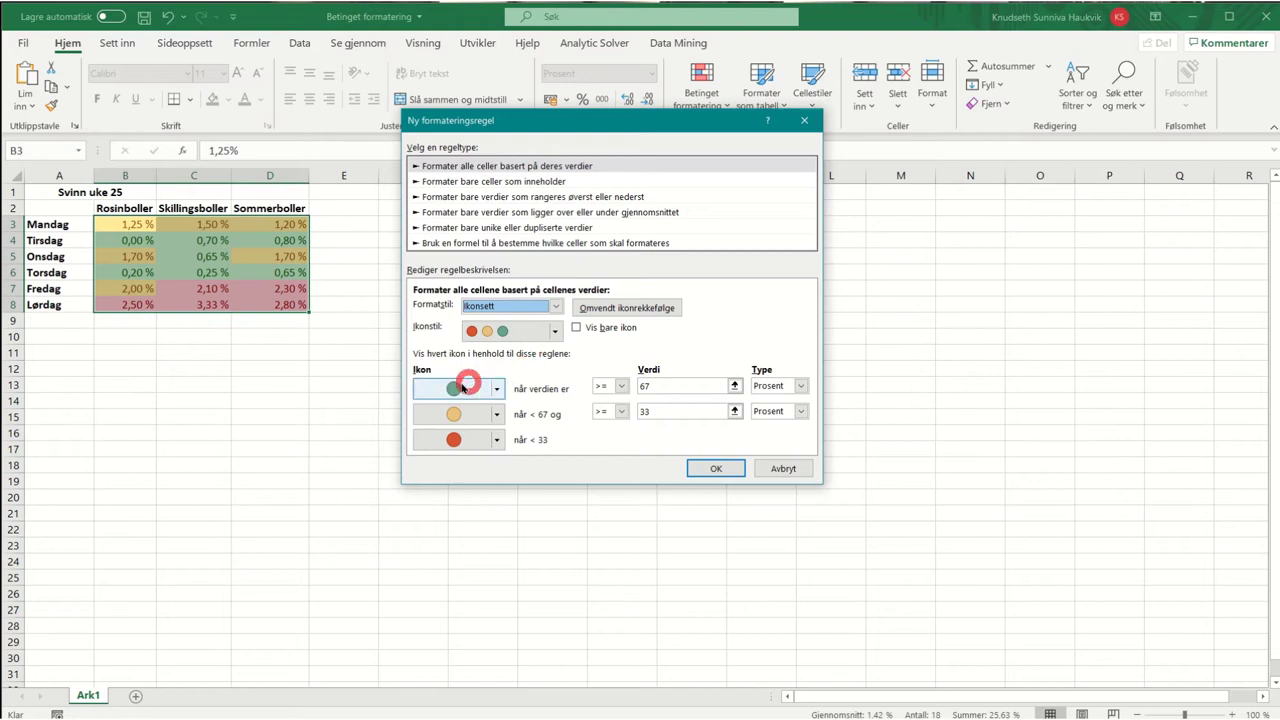
pyautogui.click(582, 307)
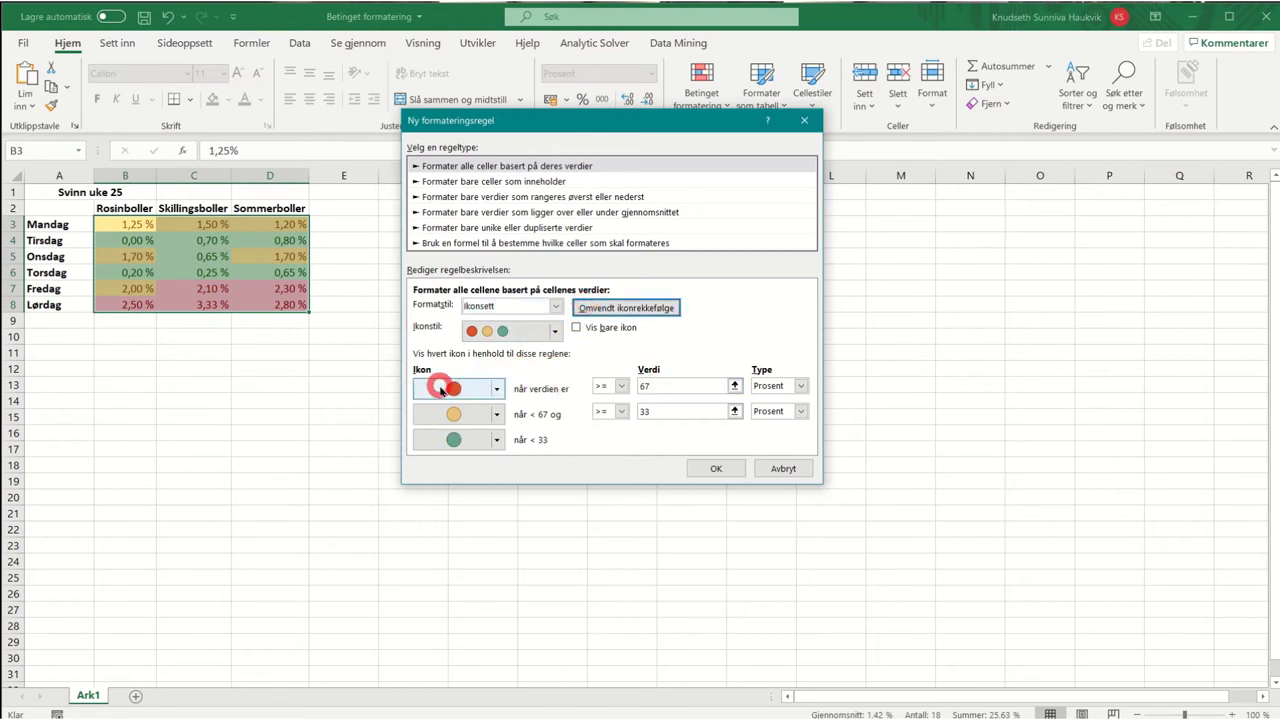
# Set the red icon's threshold to >= 0,02 with the type Tall.
pyautogui.click(664, 385)
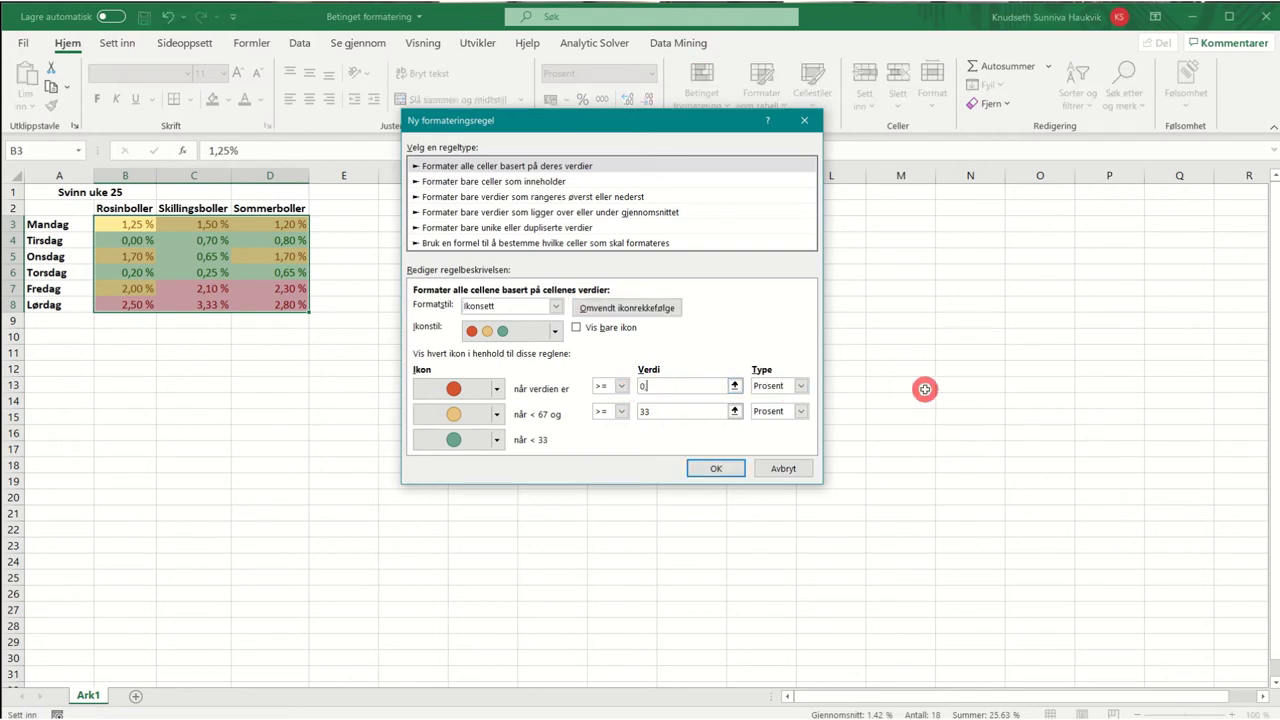
pyautogui.write('0,02')
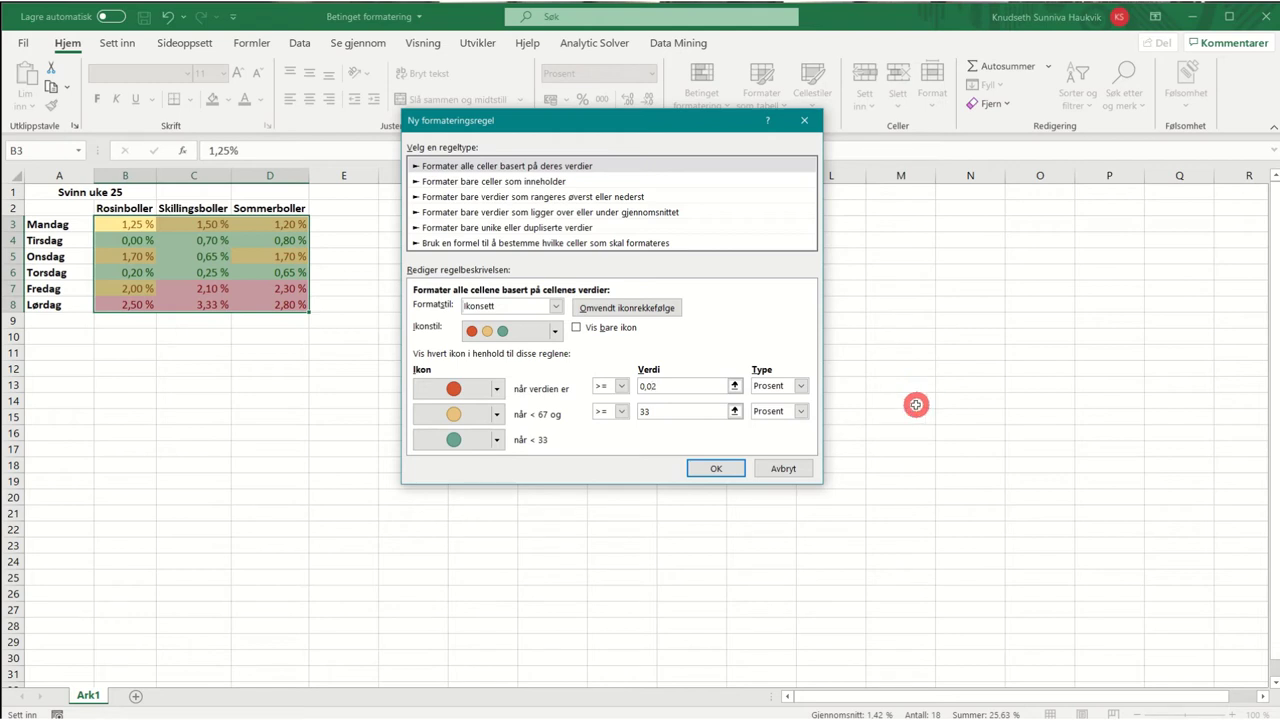
pyautogui.click(801, 387)
pyautogui.click(796, 401)
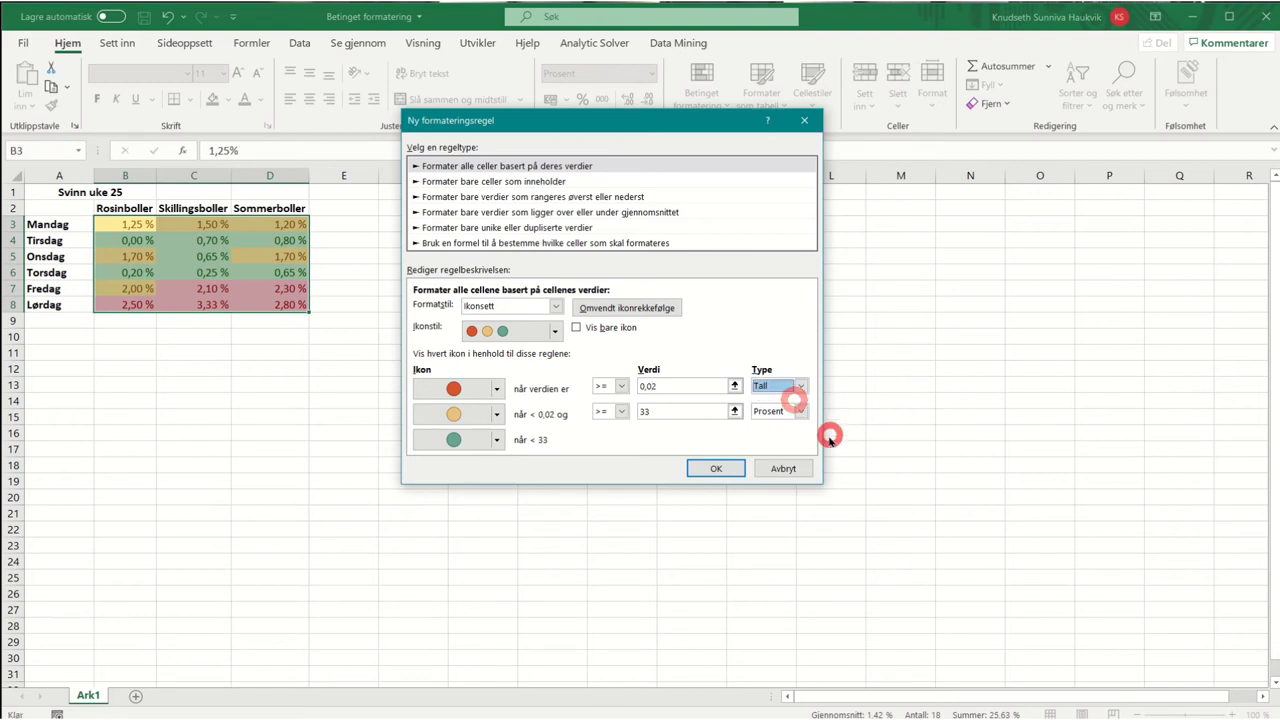
pyautogui.click(666, 412)
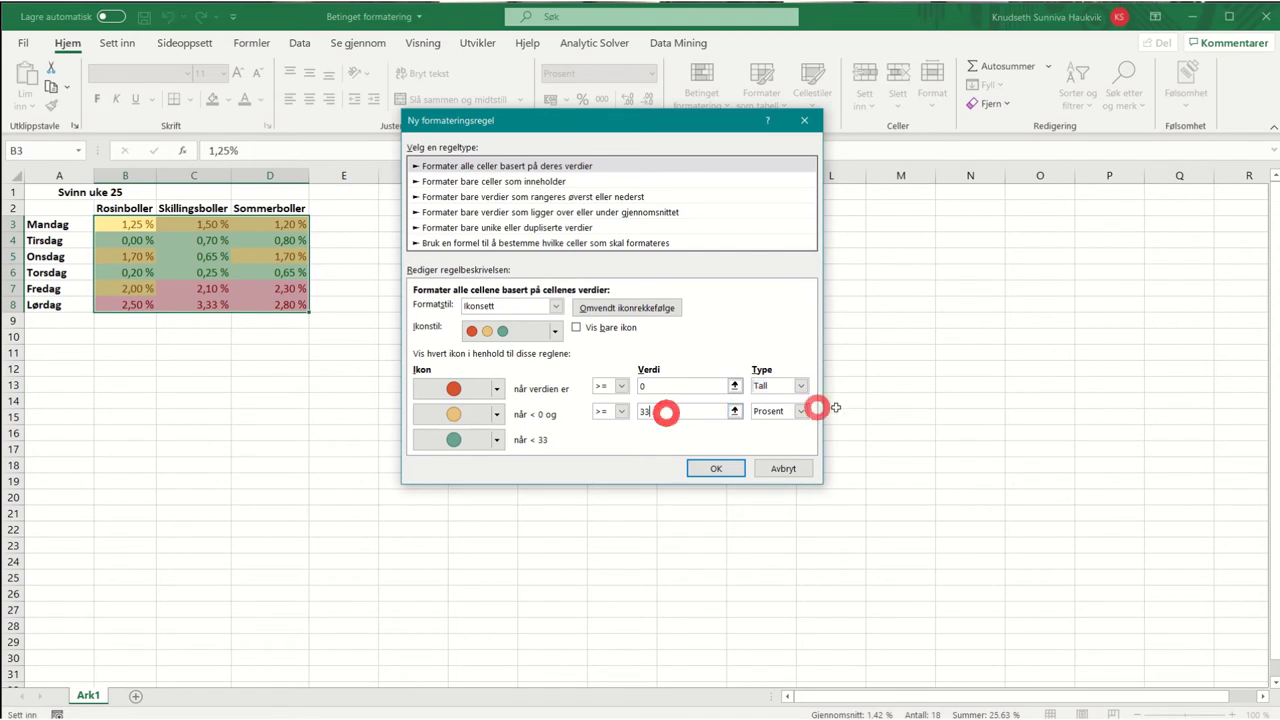
pyautogui.click(725, 388)
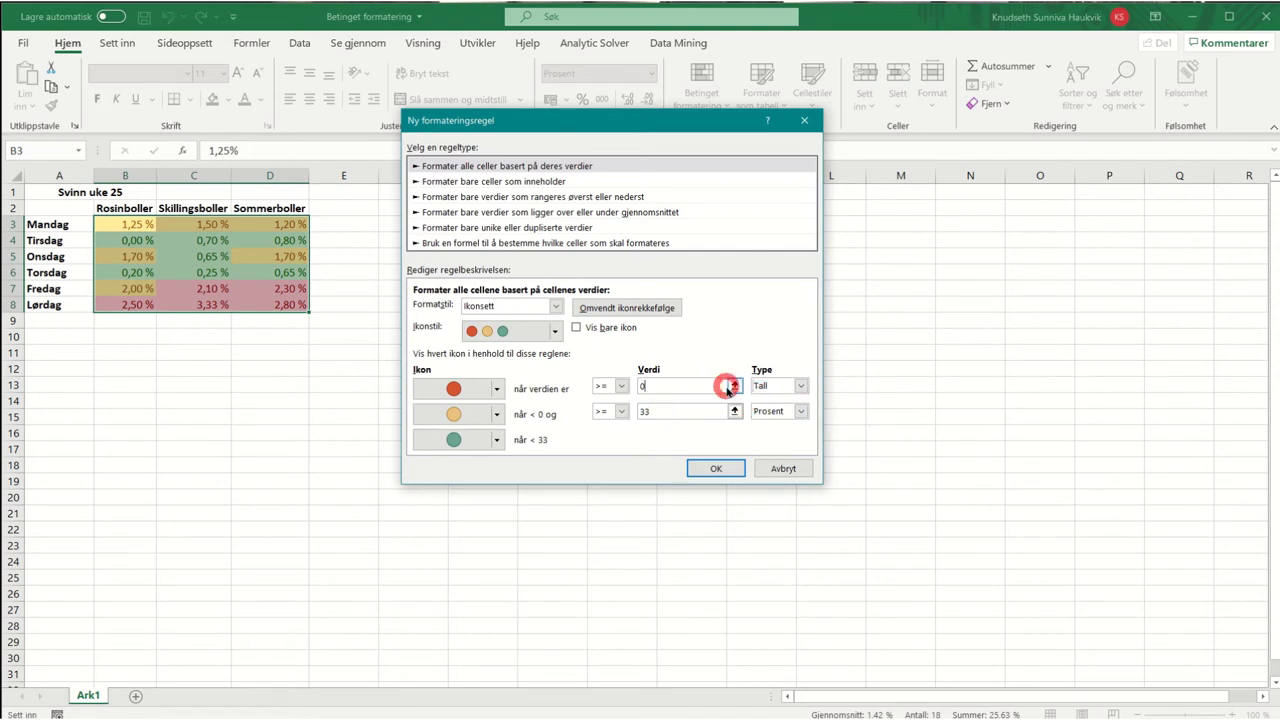
pyautogui.write(',02')
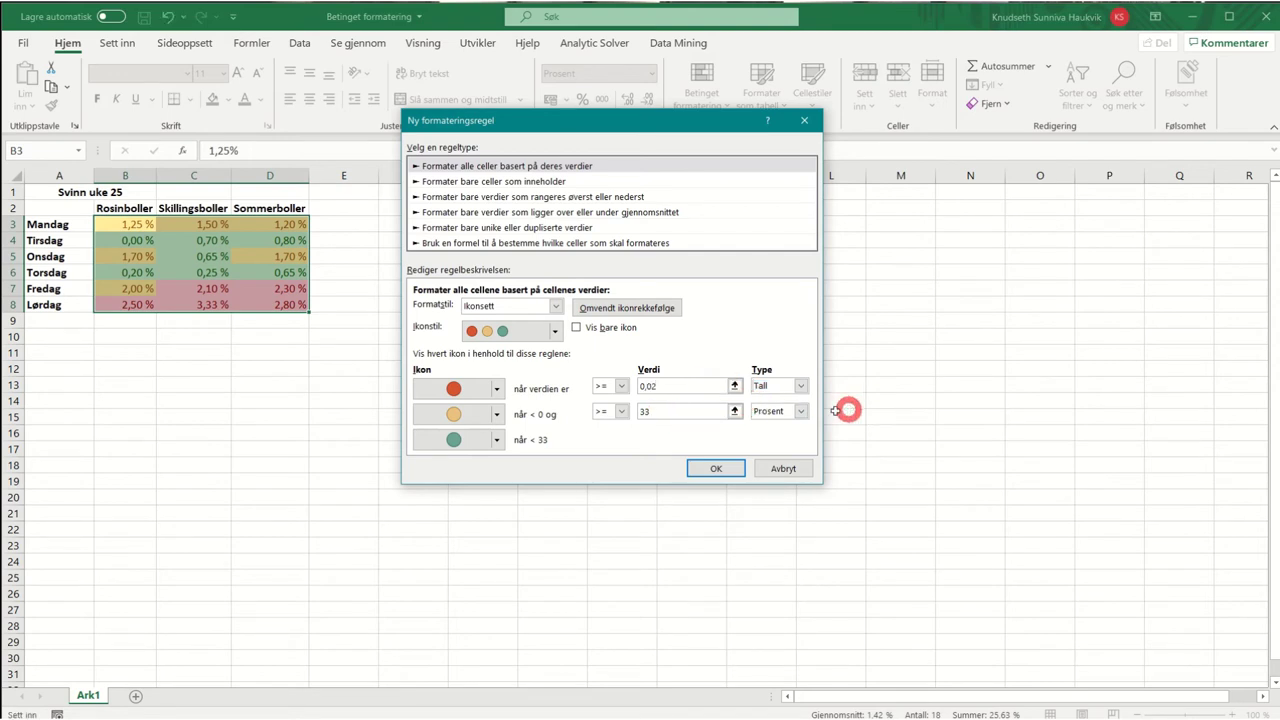
# Set the yellow icon's threshold to >= 0,01 with the type Tall.
pyautogui.click(800, 411)
pyautogui.click(790, 427)
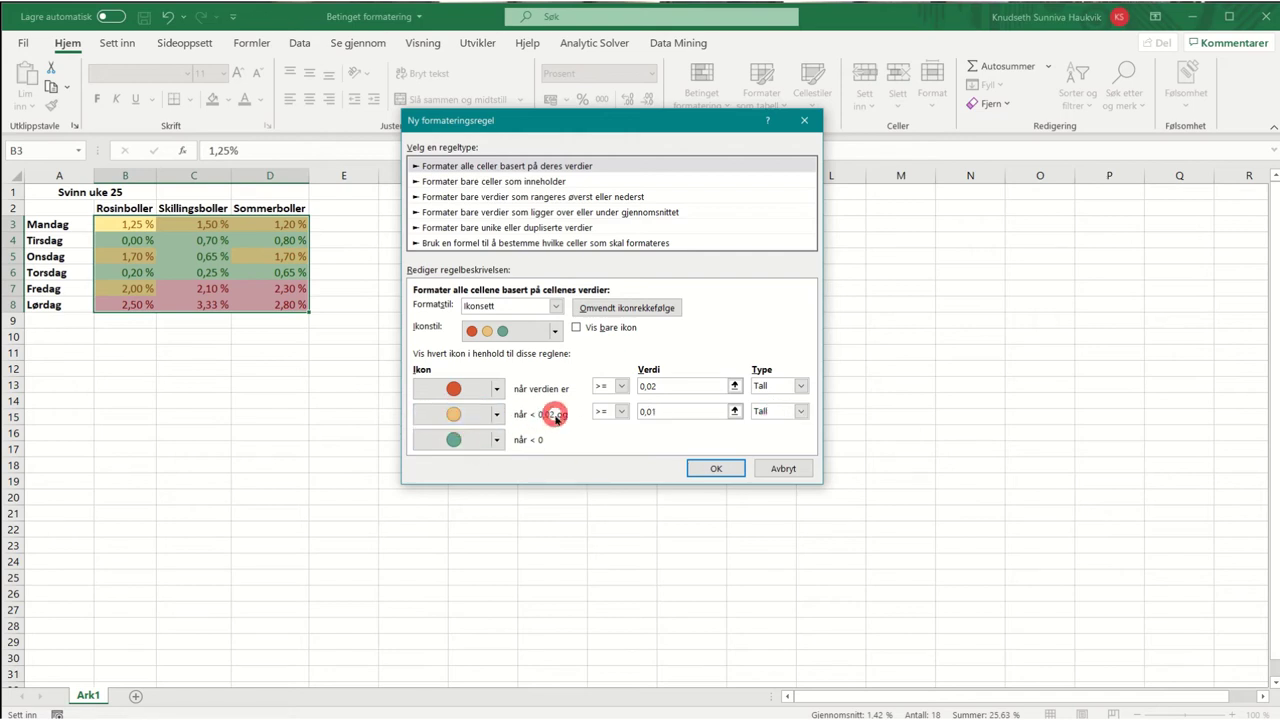
pyautogui.moveTo(640, 411); pyautogui.dragTo(655, 411)
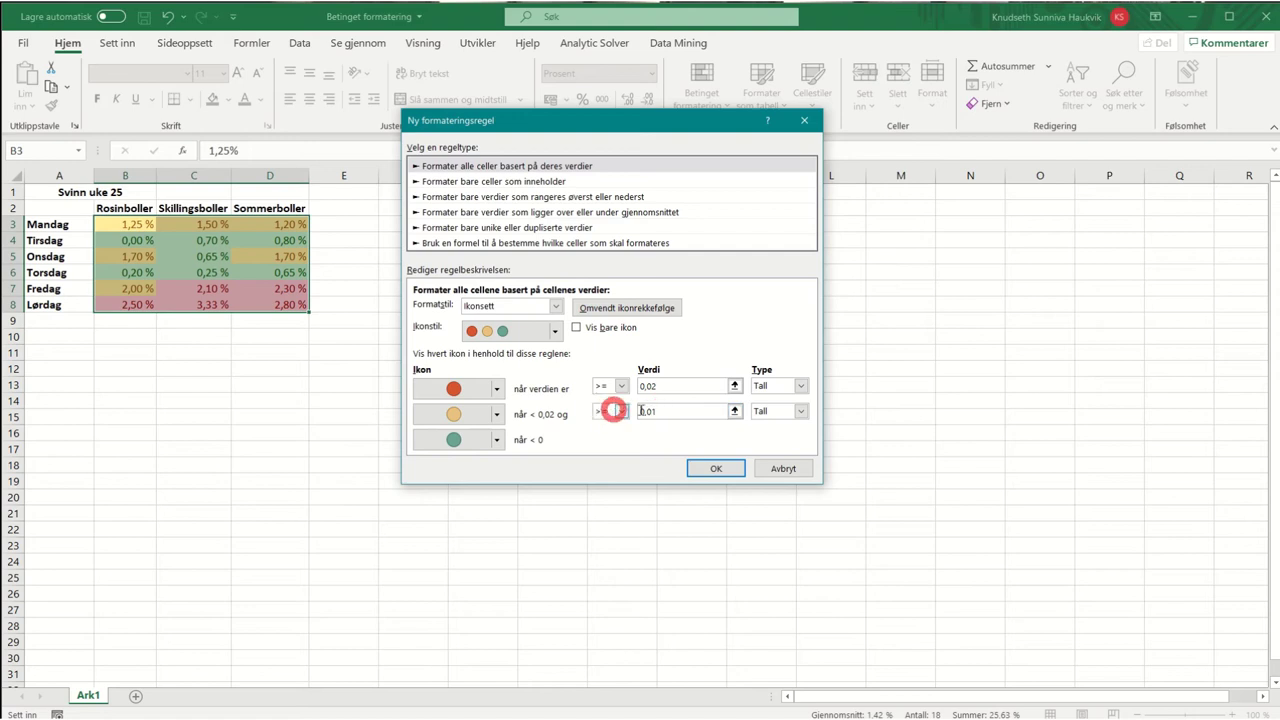
pyautogui.click(688, 411)
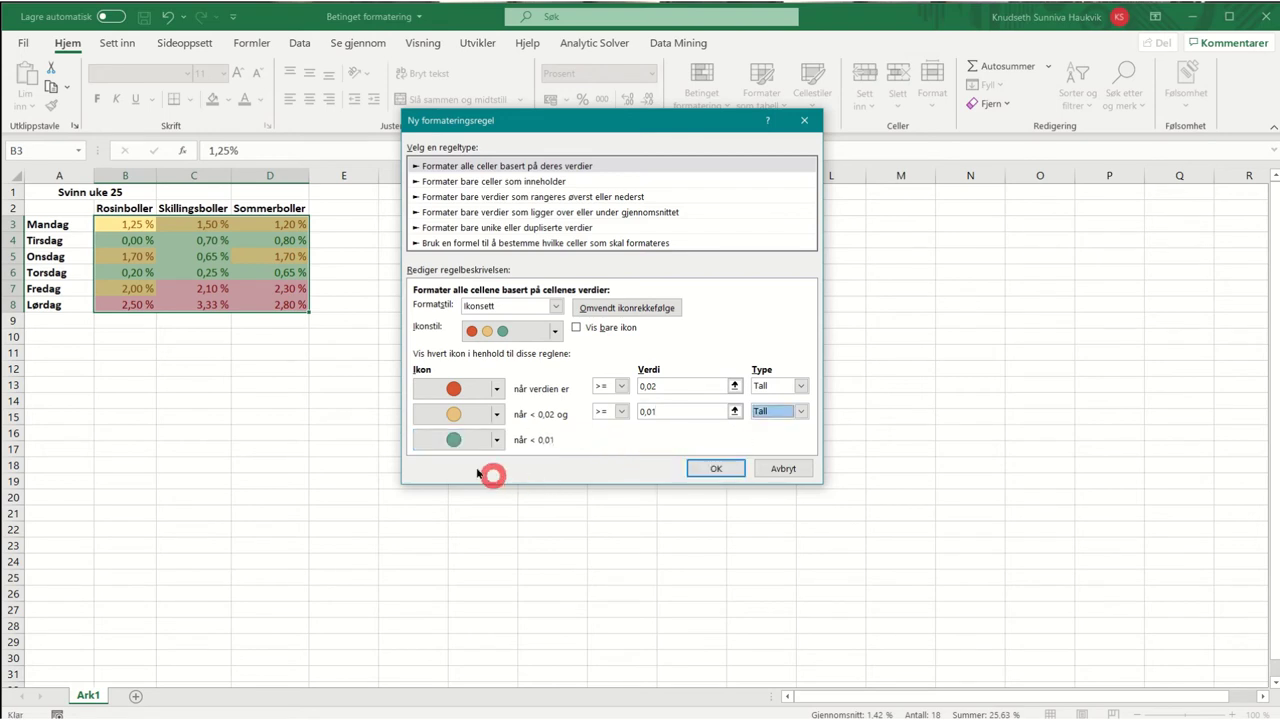
# Apply the new icon set rule to B3:D8 and open the conditional formatting rules manager for cell B7.
pyautogui.click(704, 467)
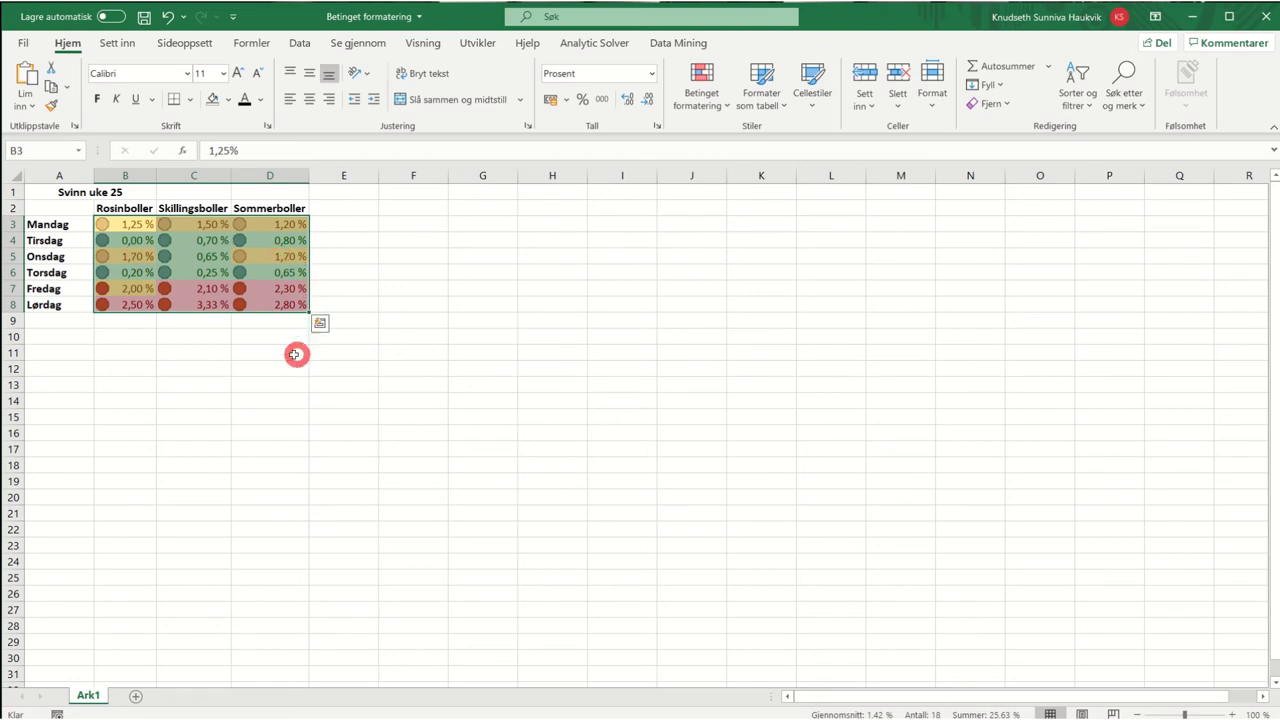
pyautogui.click(131, 289)
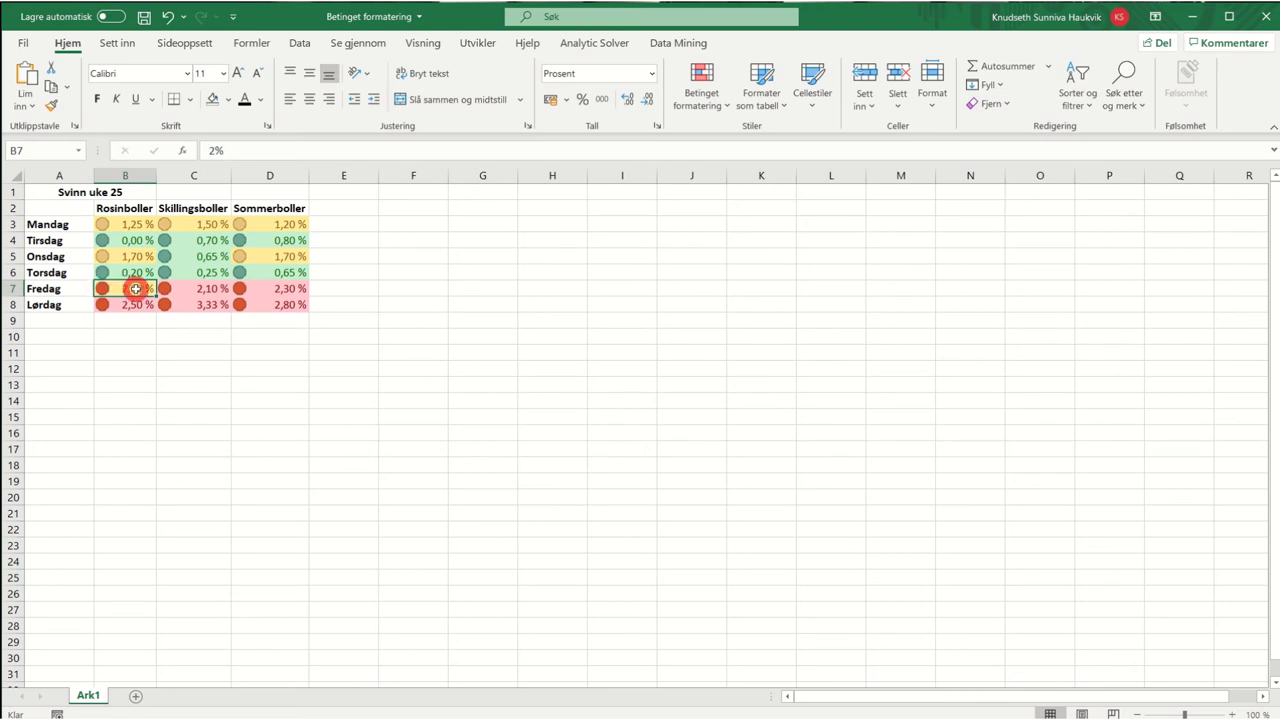
pyautogui.click(701, 93)
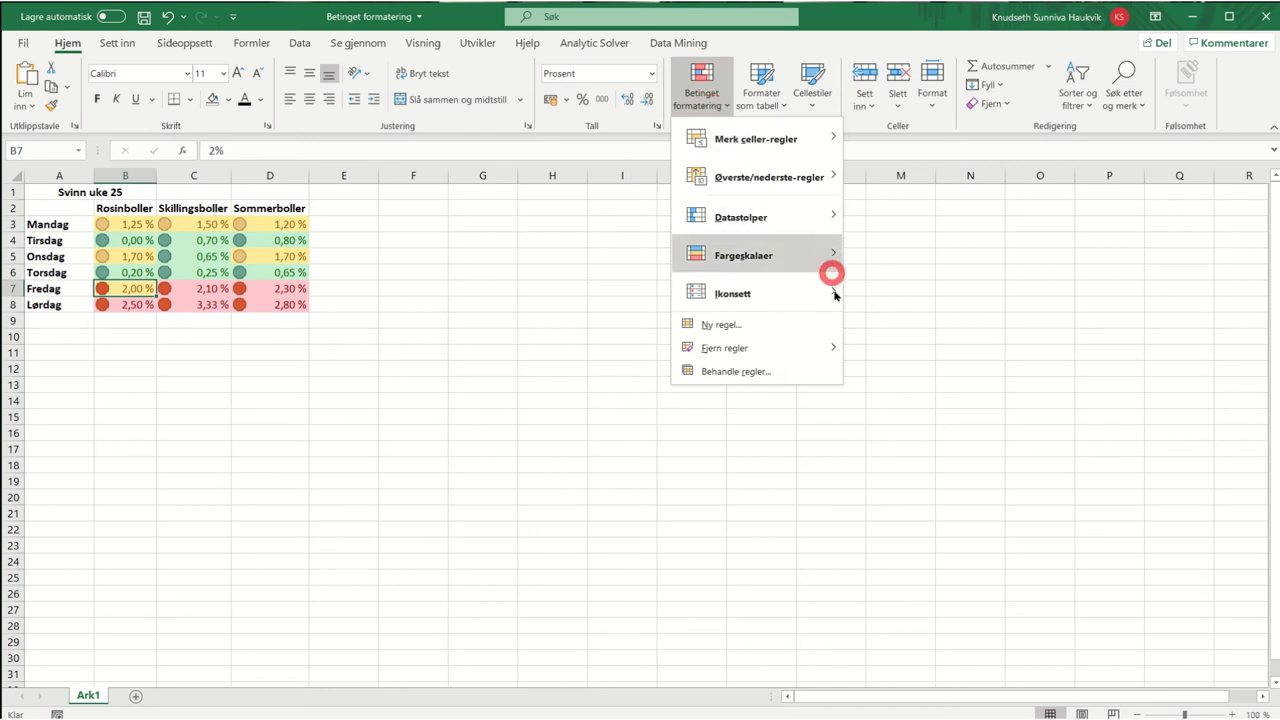
pyautogui.click(785, 371)
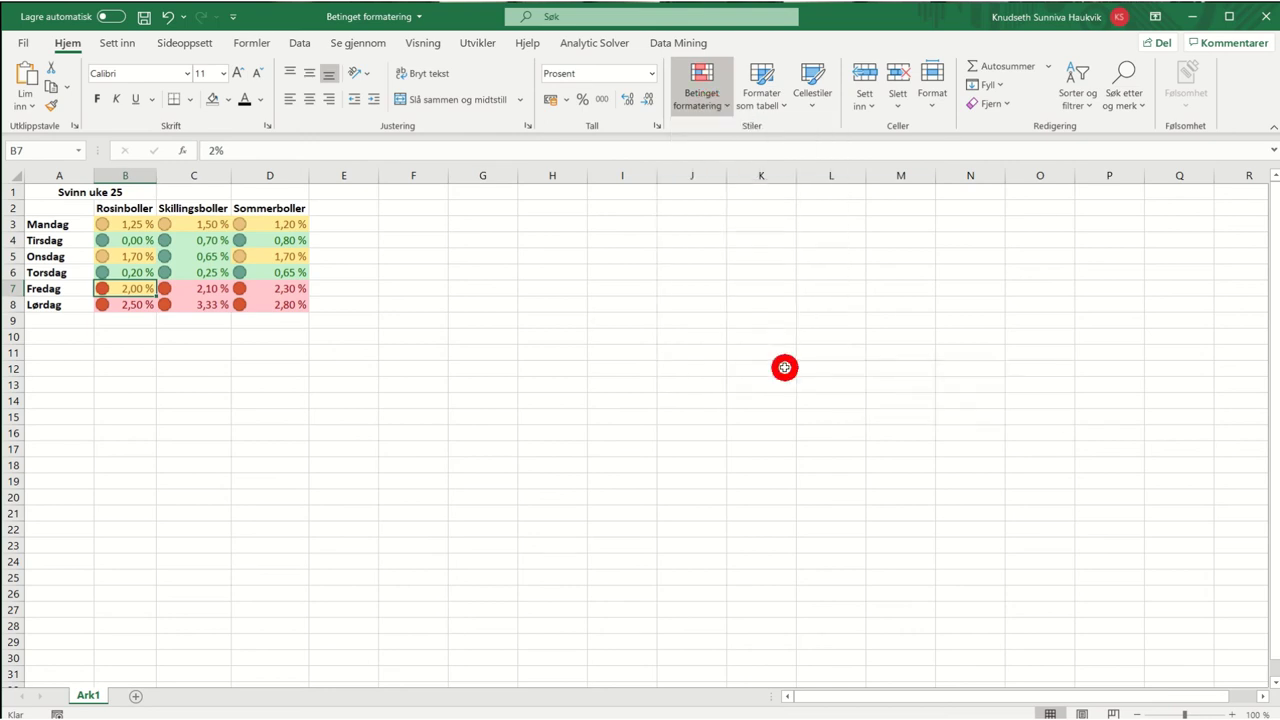
pyautogui.moveTo(660, 192); pyautogui.dragTo(809, 196)
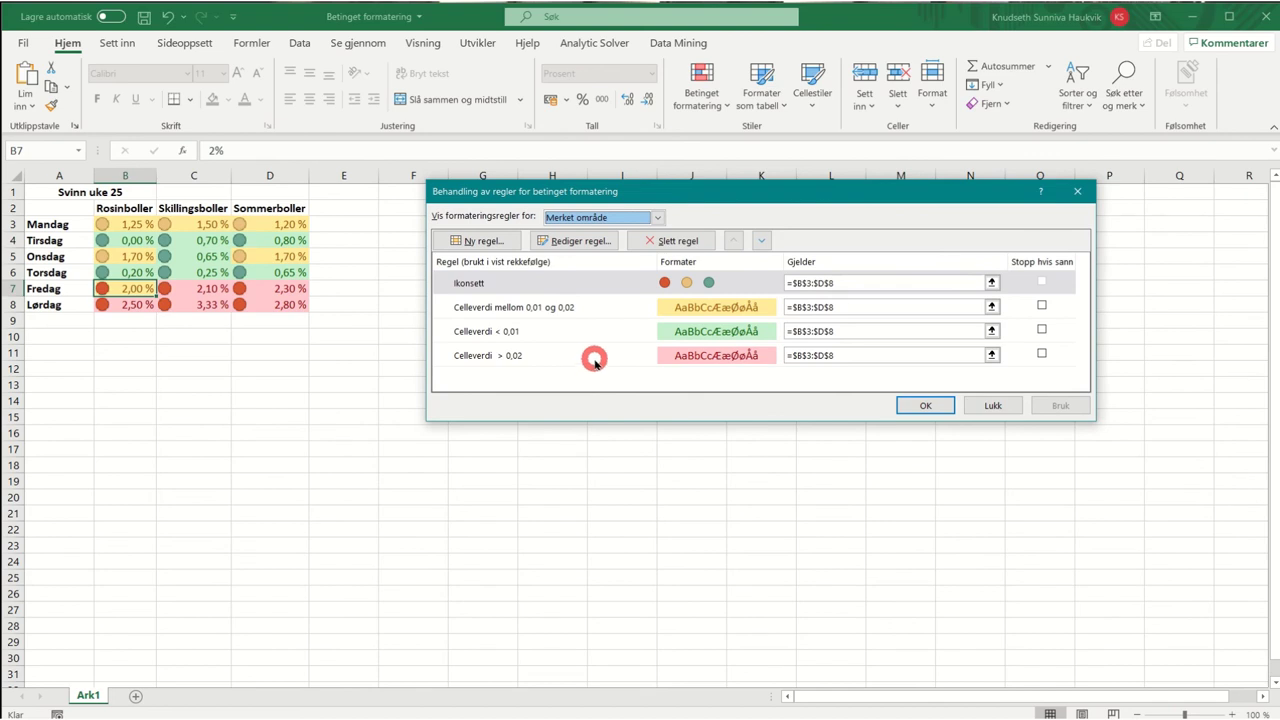
# Change the red rule's condition to "større enn eller lik" 0,02 and apply it.
pyautogui.doubleClick(595, 358)
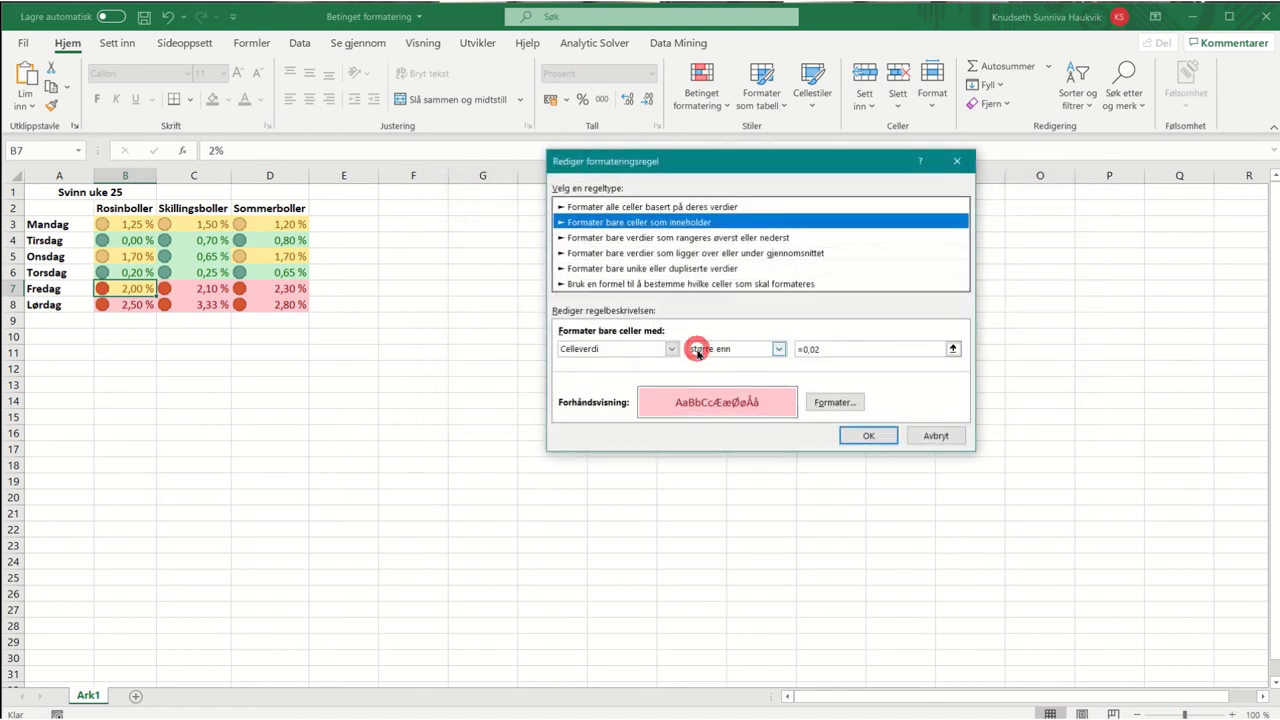
pyautogui.click(776, 349)
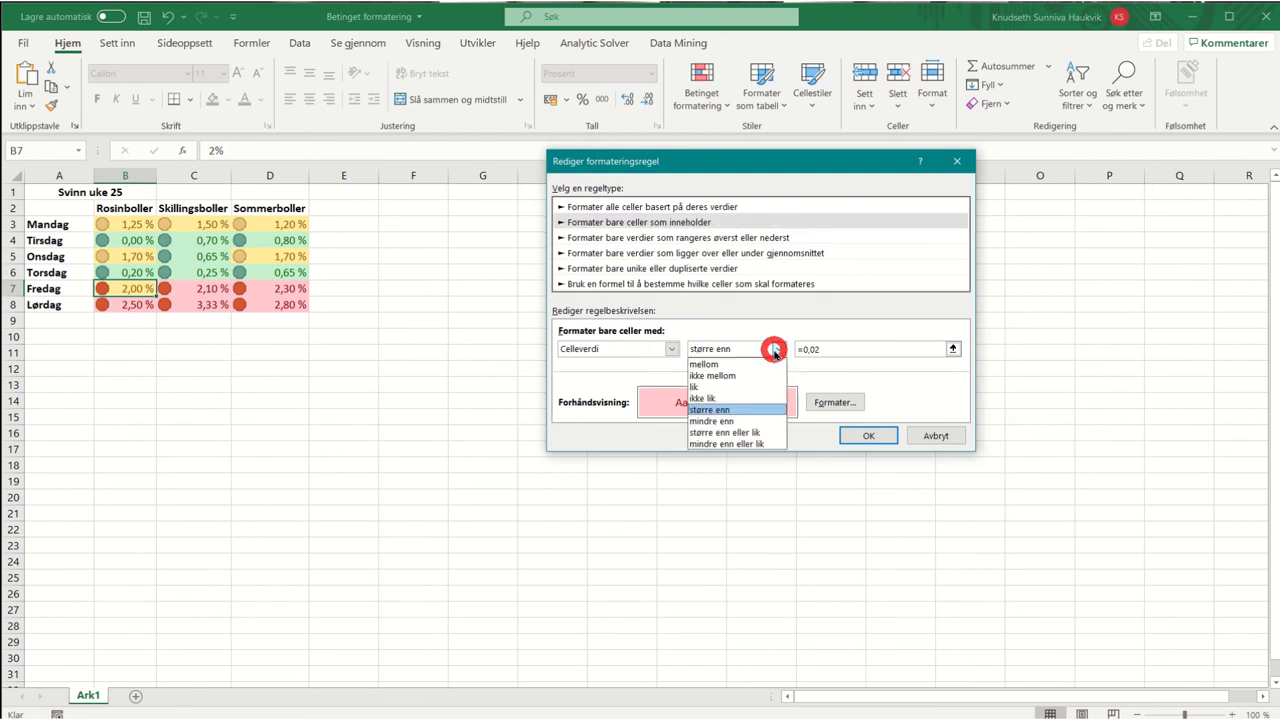
pyautogui.click(762, 434)
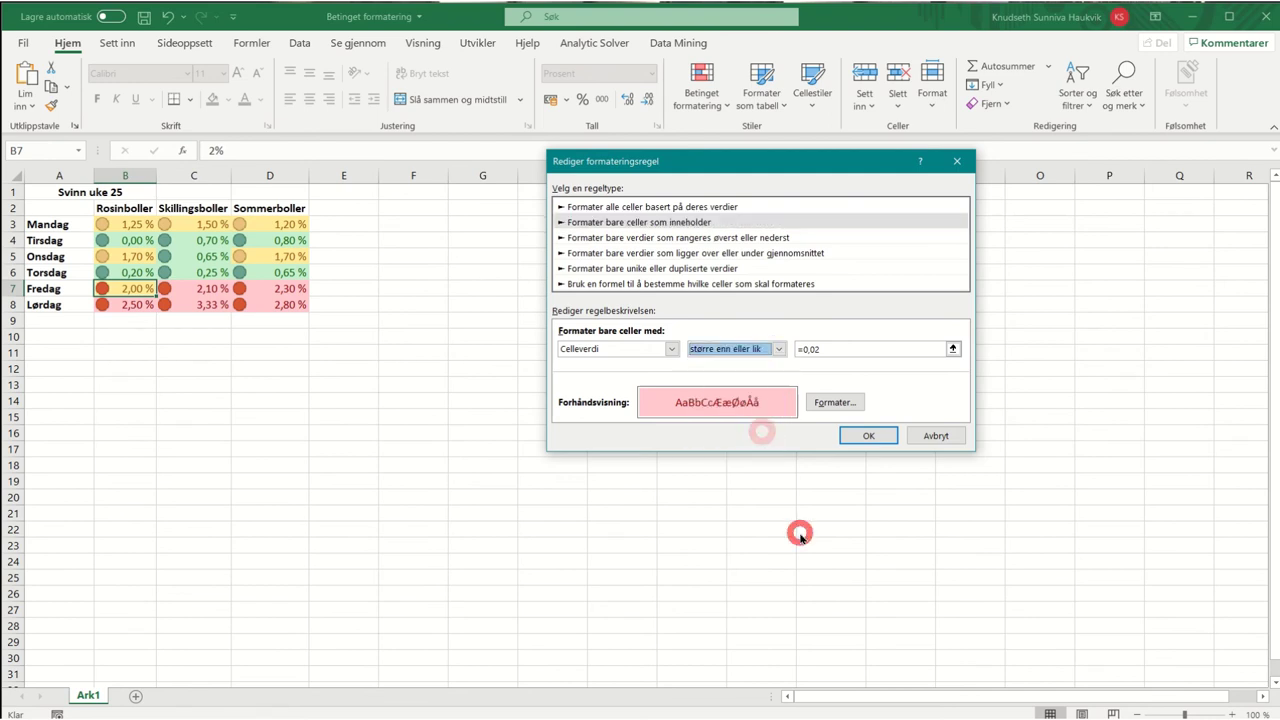
pyautogui.click(866, 437)
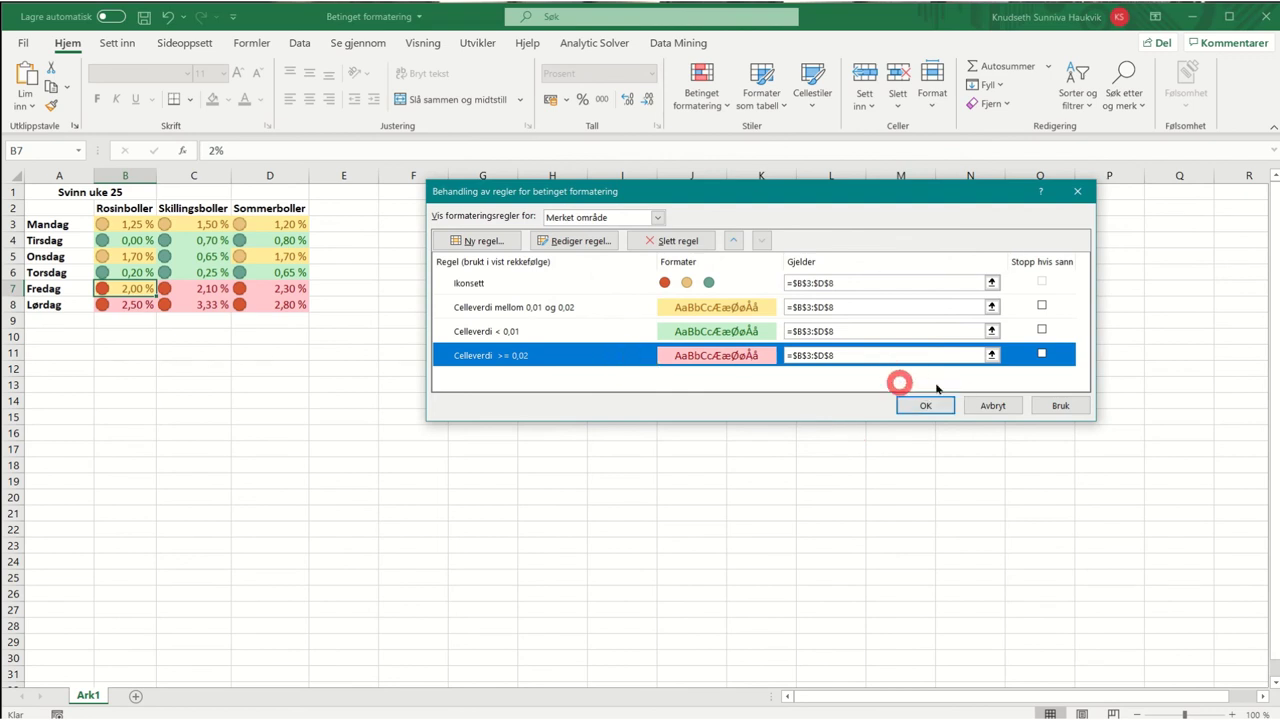
pyautogui.click(1048, 403)
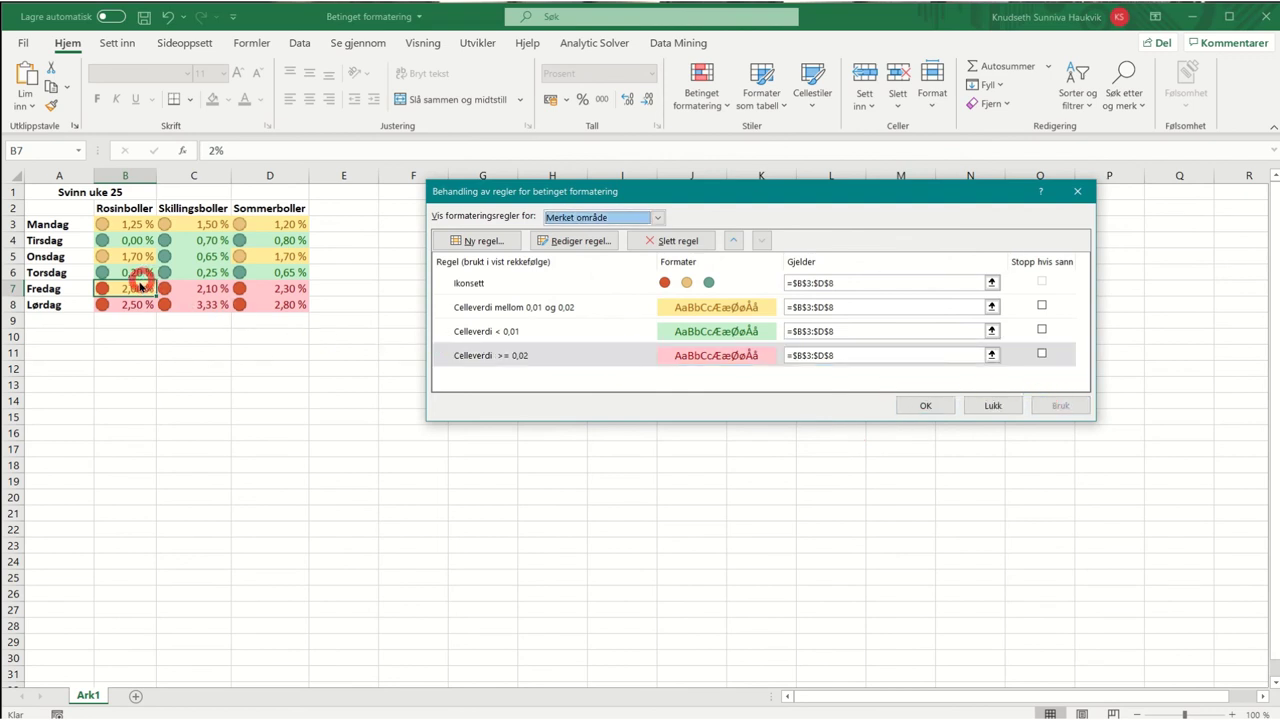
# Move the red >= 0,02 rule up two places, above the yellow 0,01–0,02 rule, and apply the new order.
pyautogui.click(608, 355)
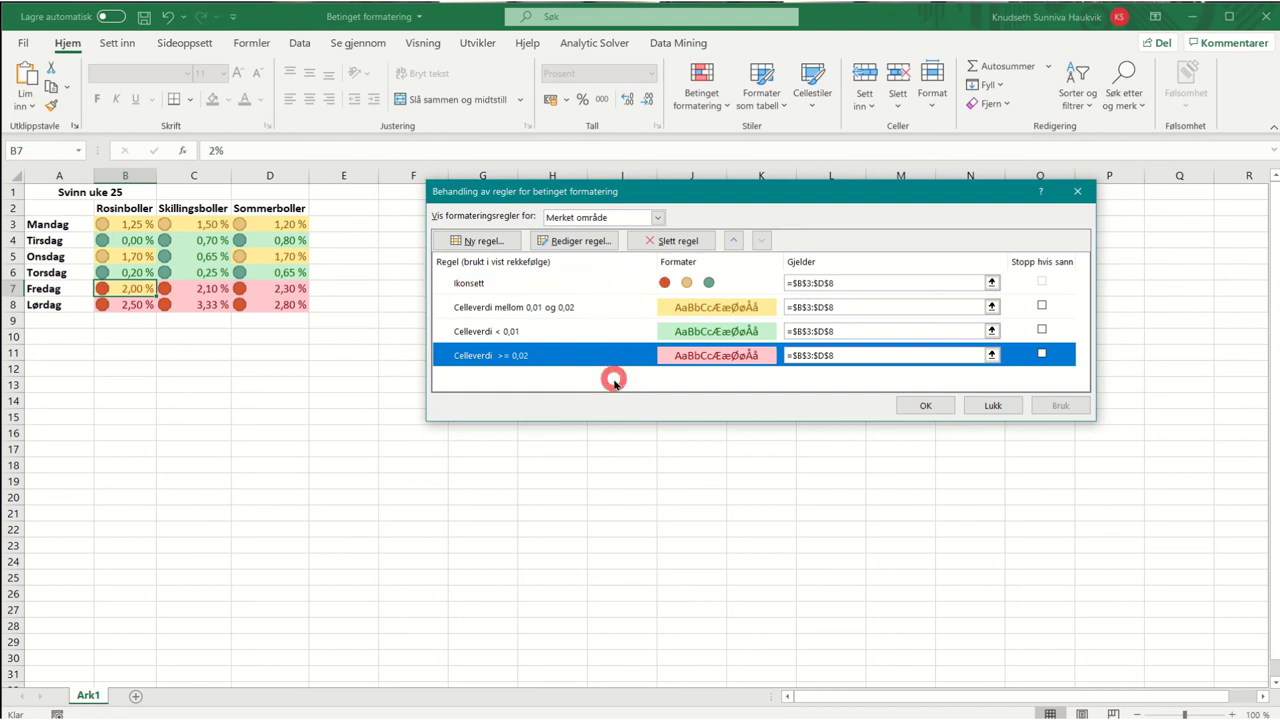
pyautogui.click(733, 241)
pyautogui.click(733, 241)
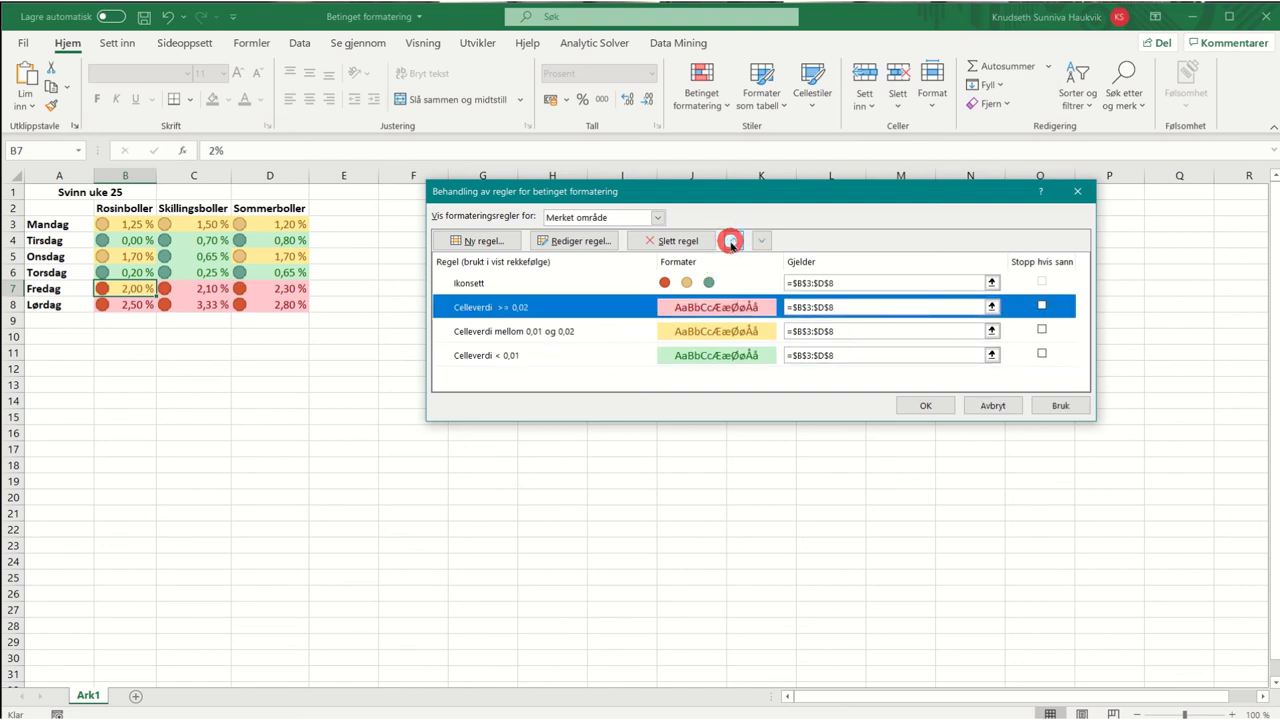
pyautogui.click(1074, 412)
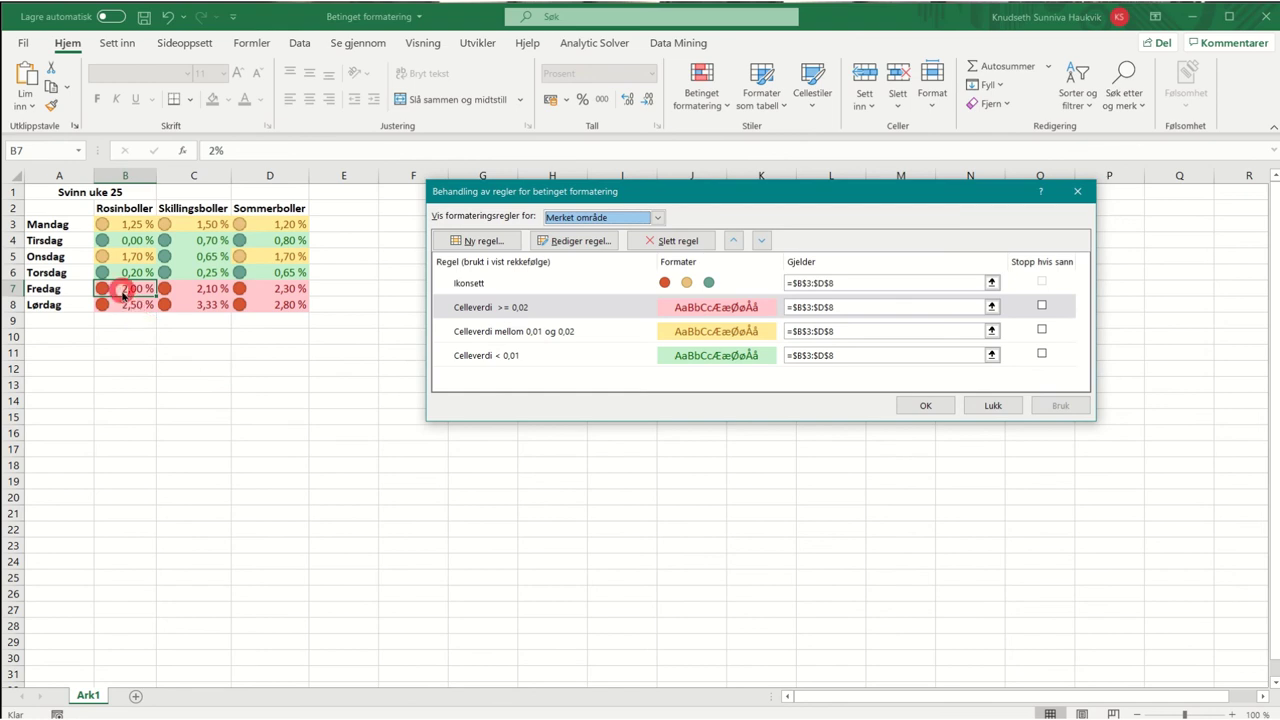